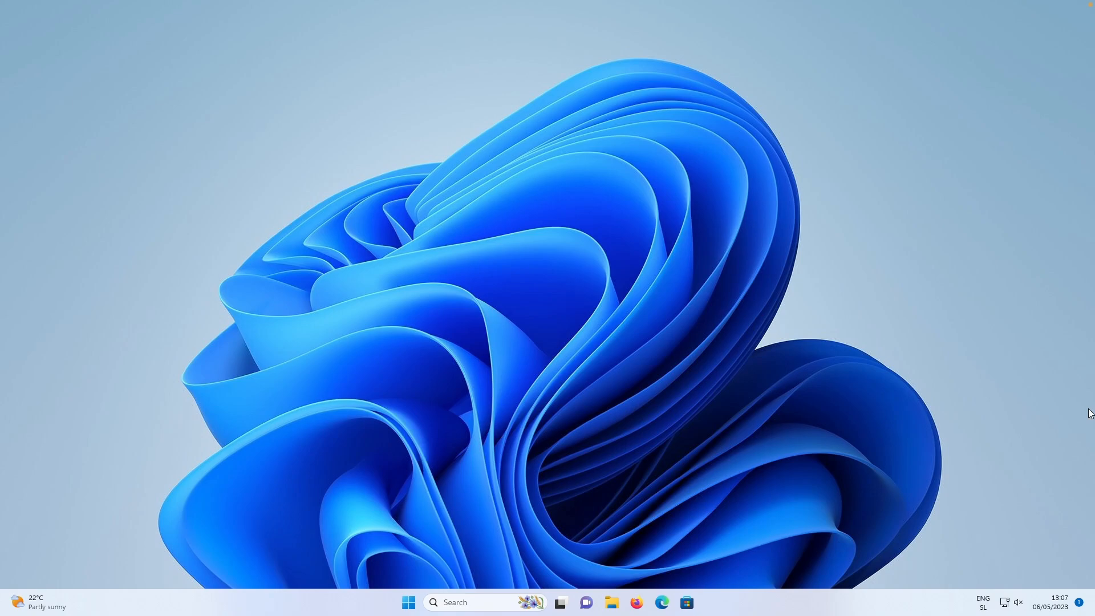
Open Firefox, go to unsplash.com and show its Wallpapers category.
click(636, 602)
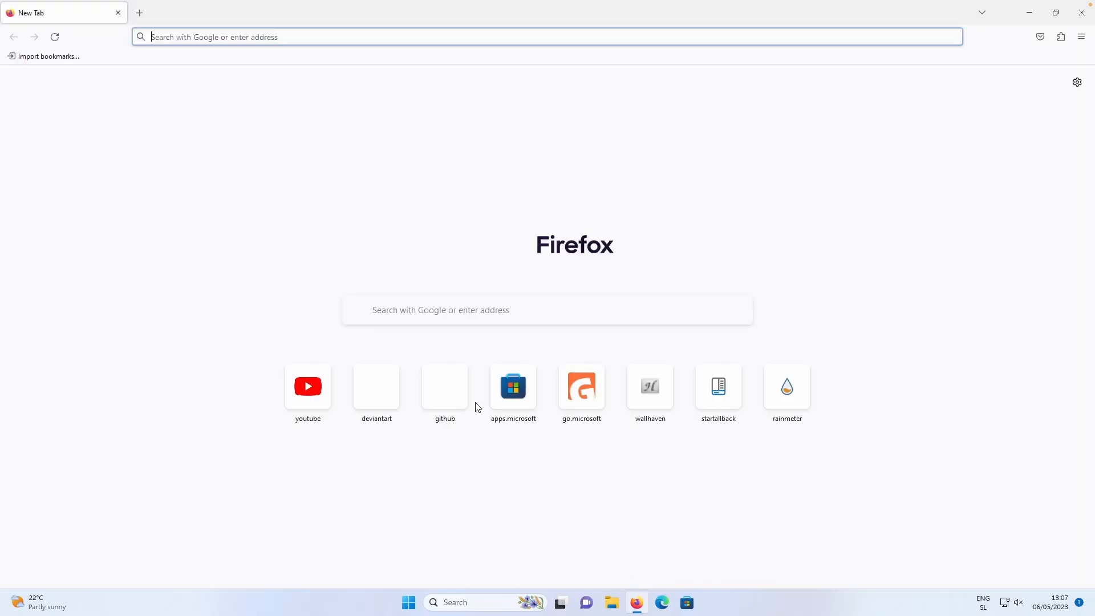
click(481, 302)
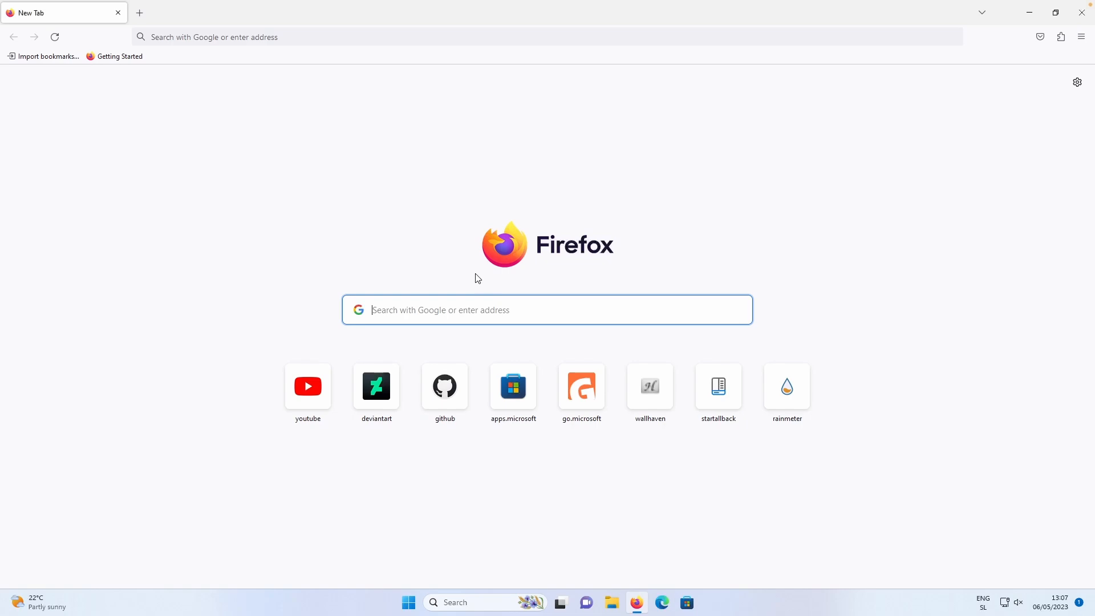
text(unsplash.com)
key(Return)
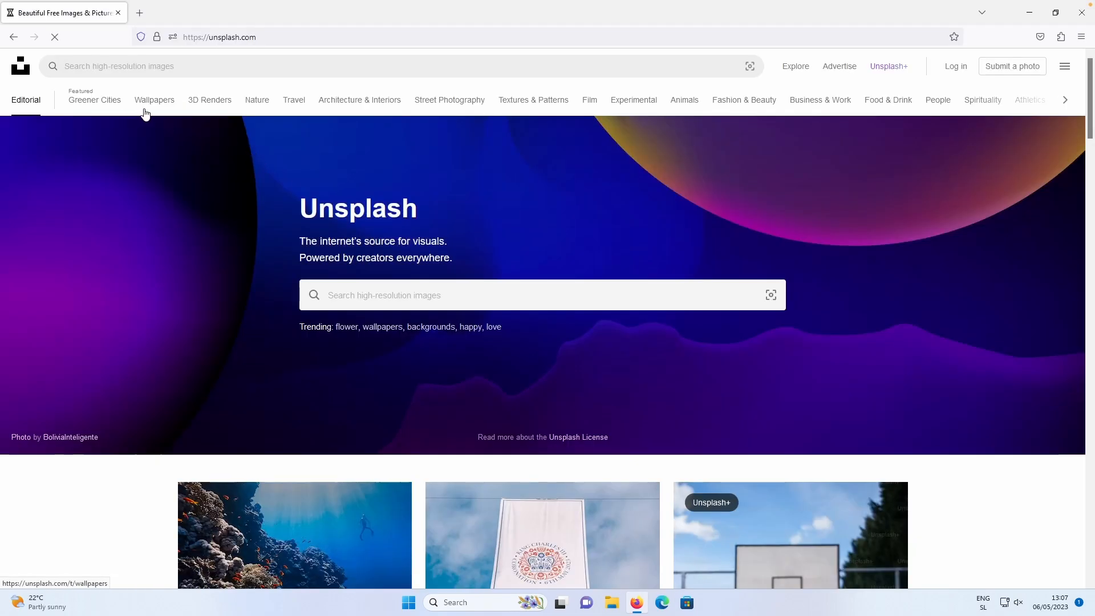
click(159, 105)
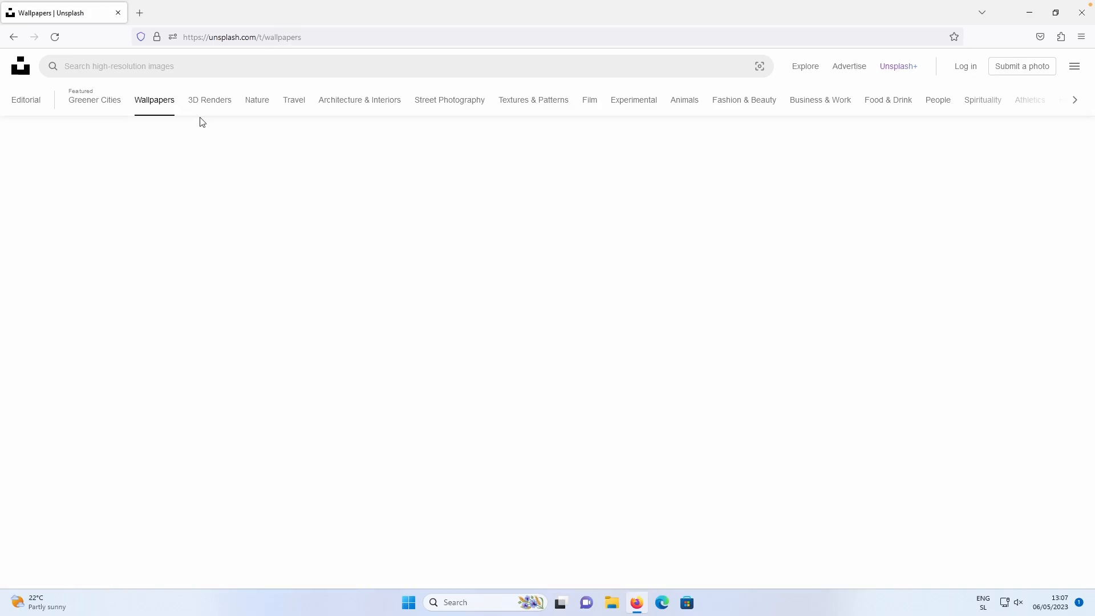
Download the dark green fern leaf photo from the wallpapers for free and show its available download sizes.
scroll(574, 337, down, 20)
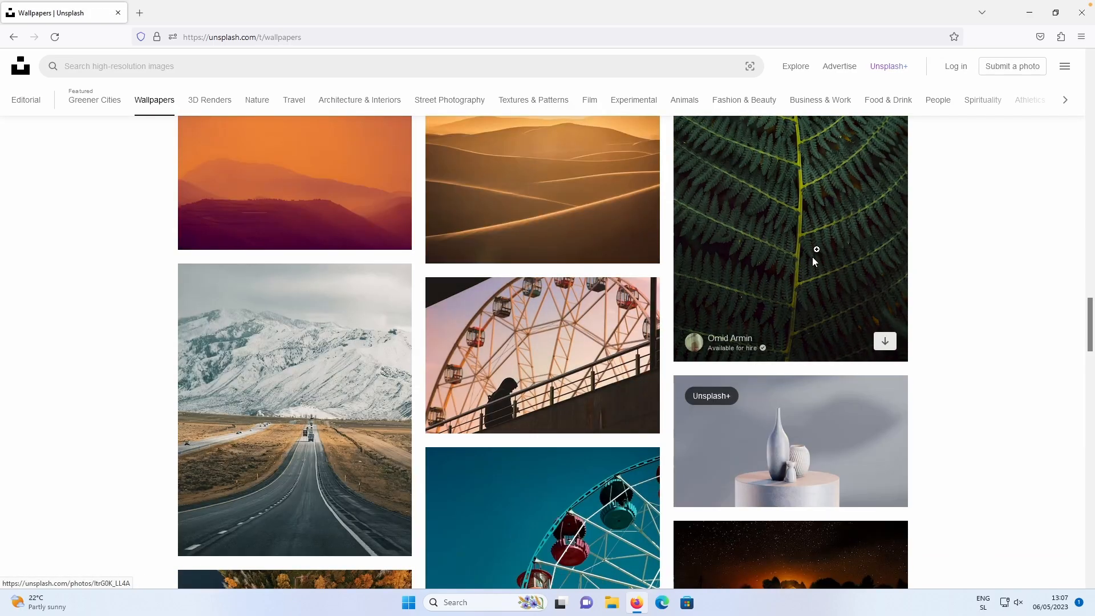
scroll(811, 271, down, 1)
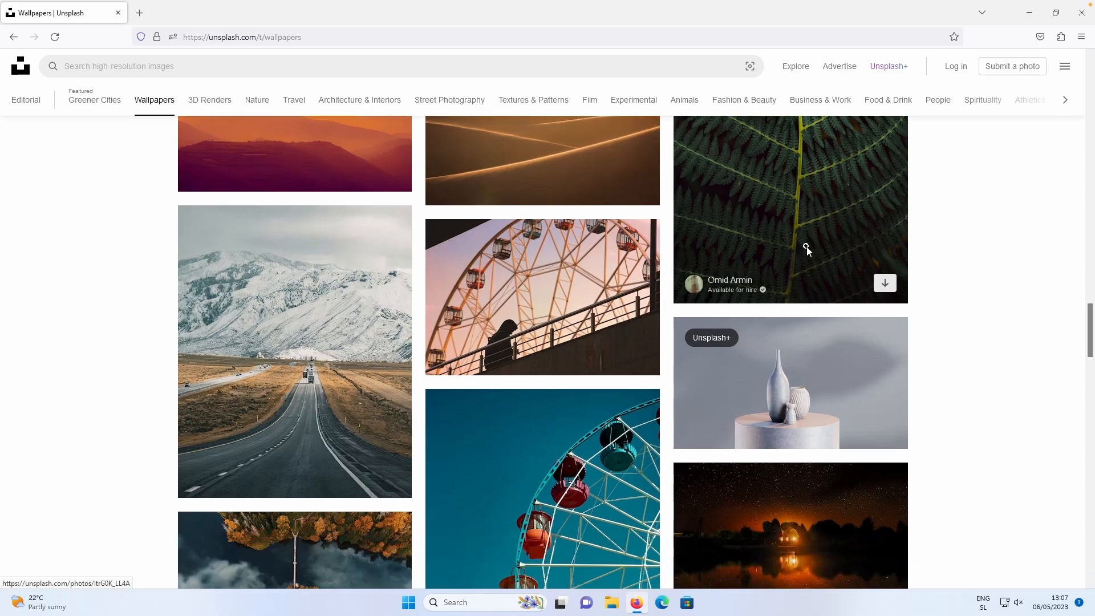
scroll(798, 267, up, 3)
click(798, 266)
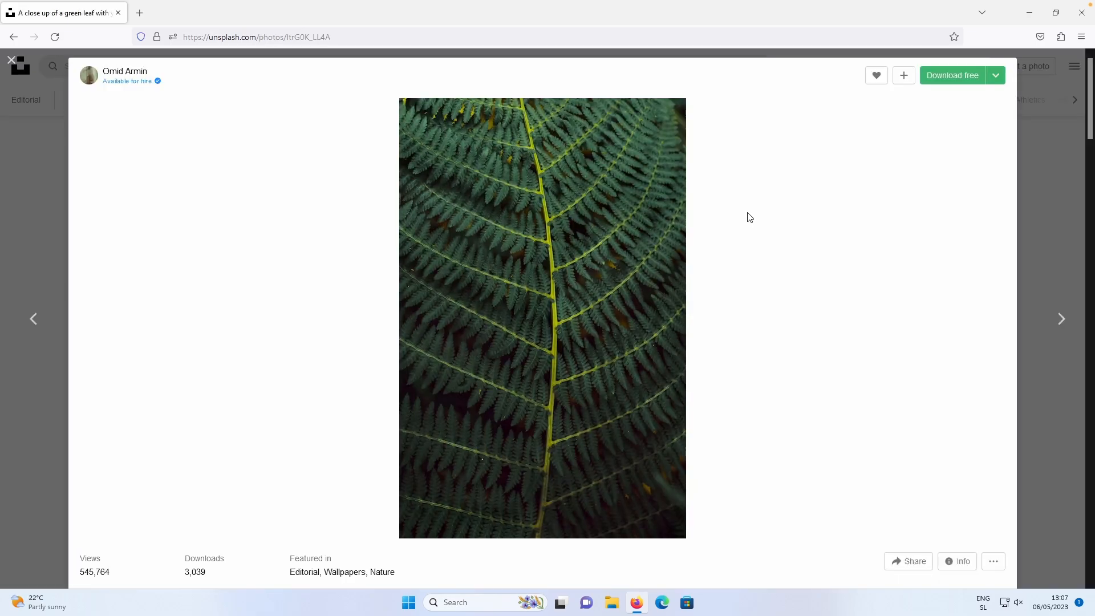
click(955, 83)
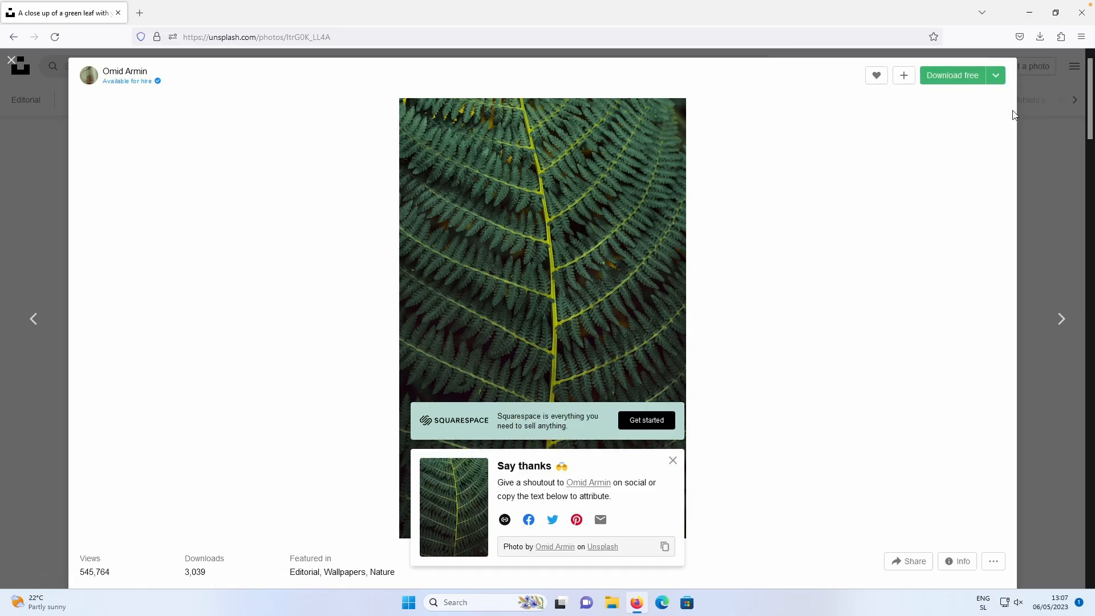
click(997, 81)
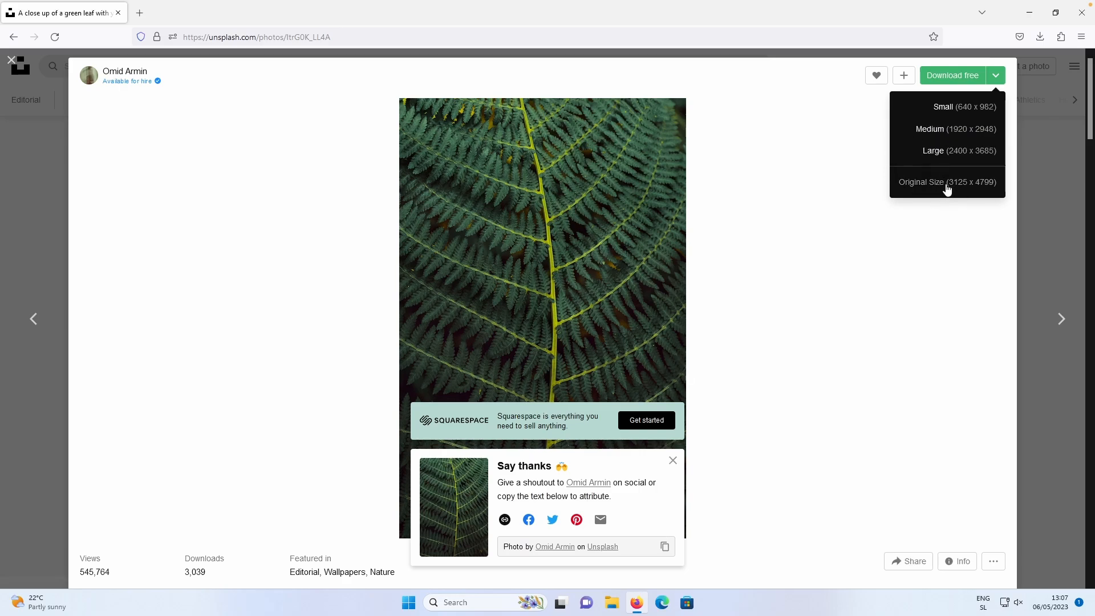
Go to the Downloads folder in File Explorer and open the downloaded fern JPG in the photo viewer.
key(super+d)
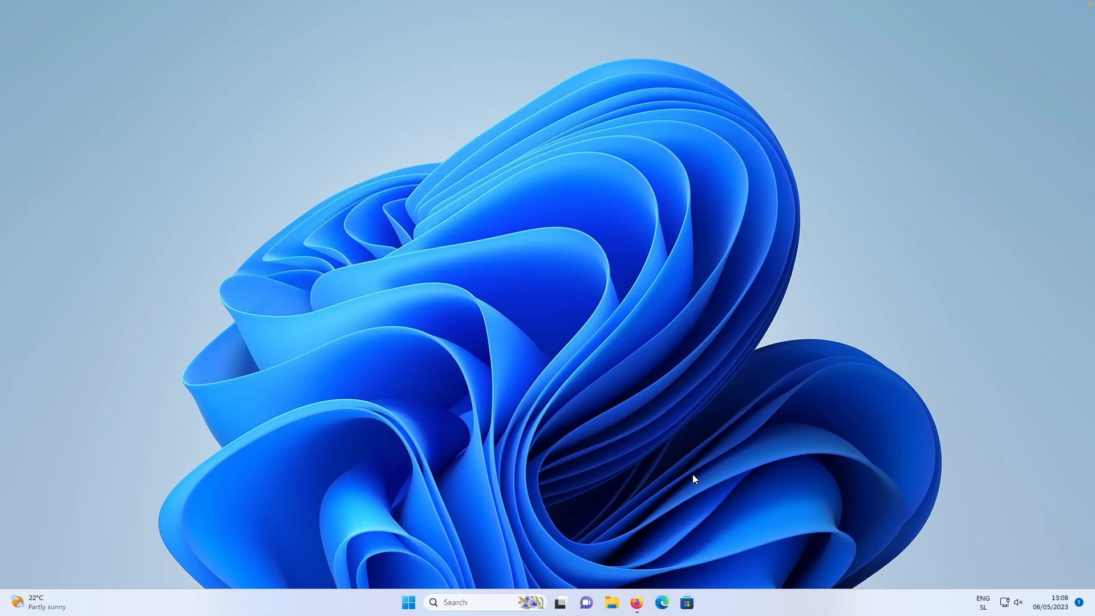
key(super+e)
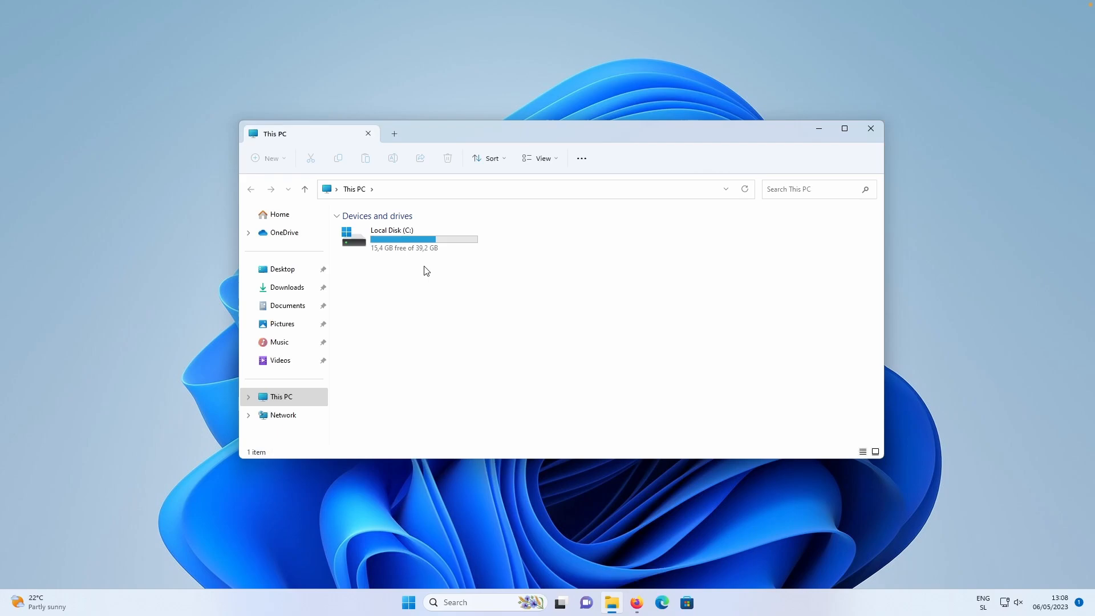
click(285, 287)
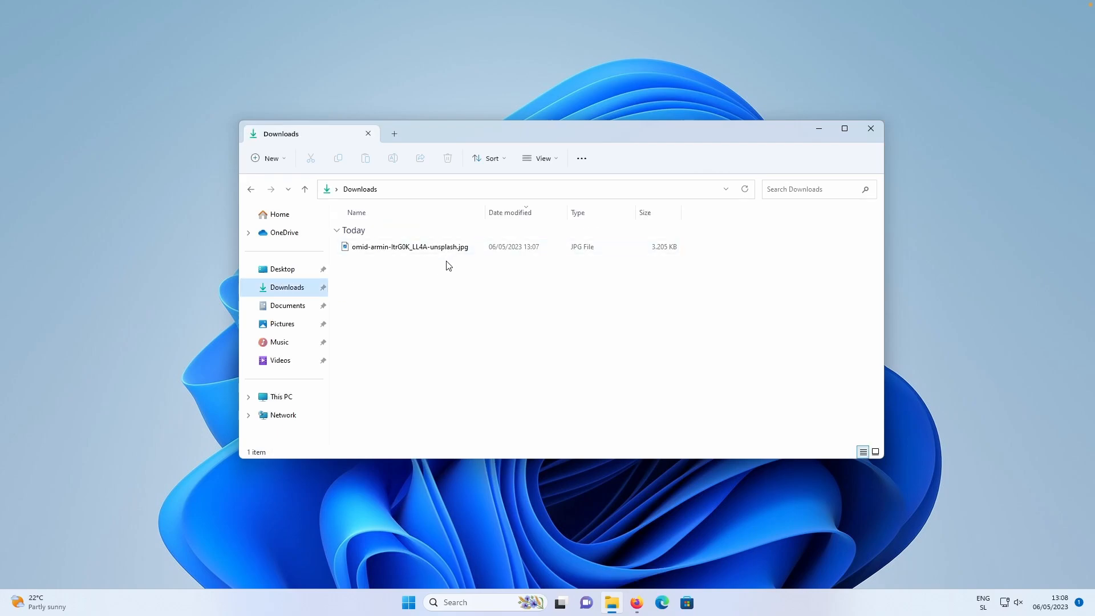
click(448, 254)
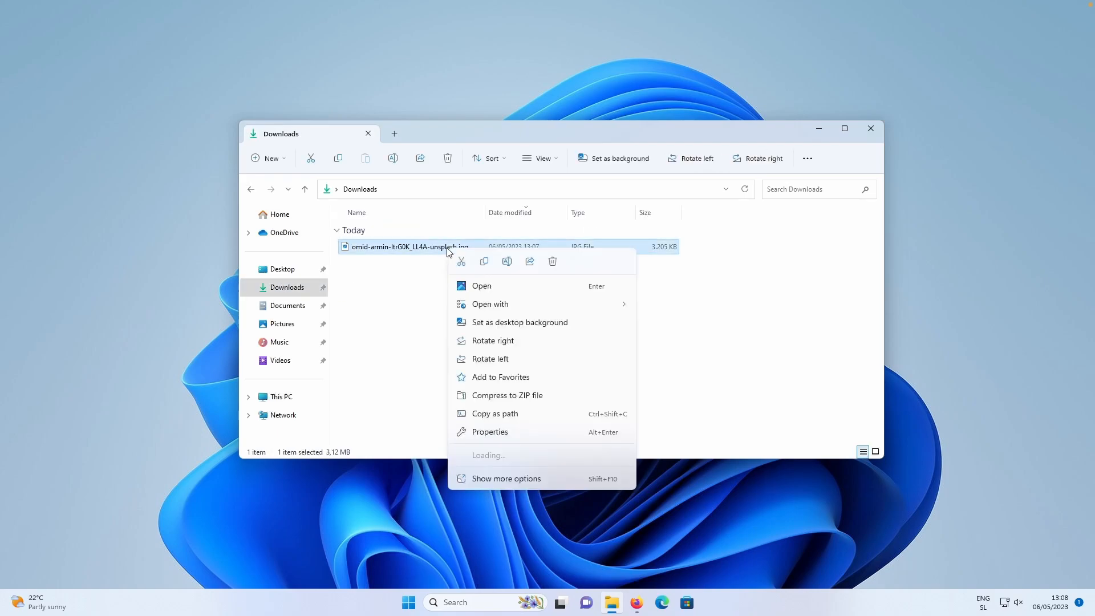
right_click(448, 249)
click(483, 287)
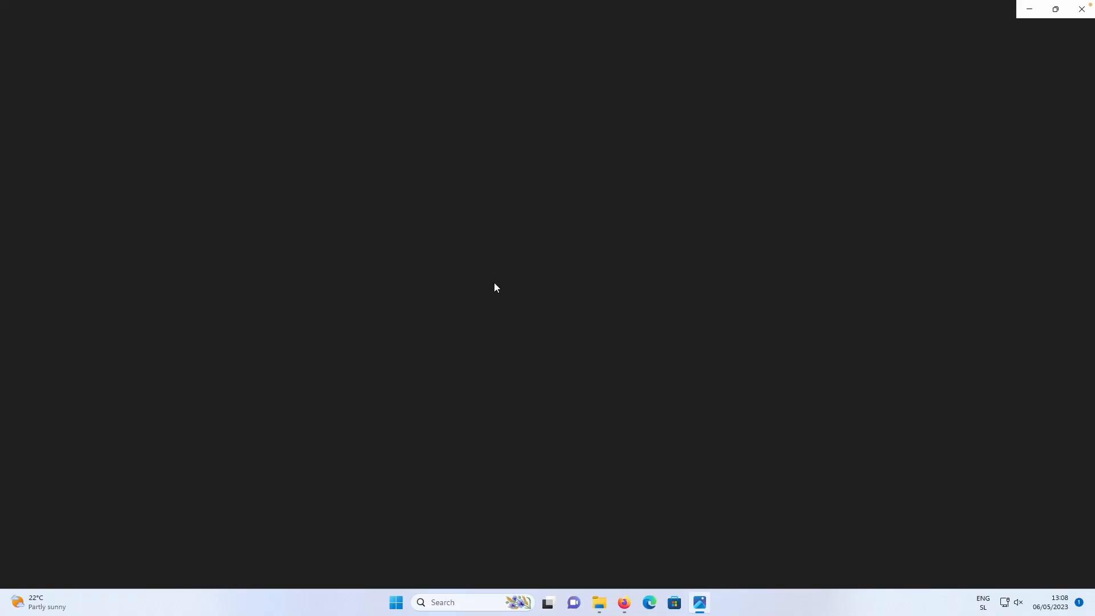
click(691, 44)
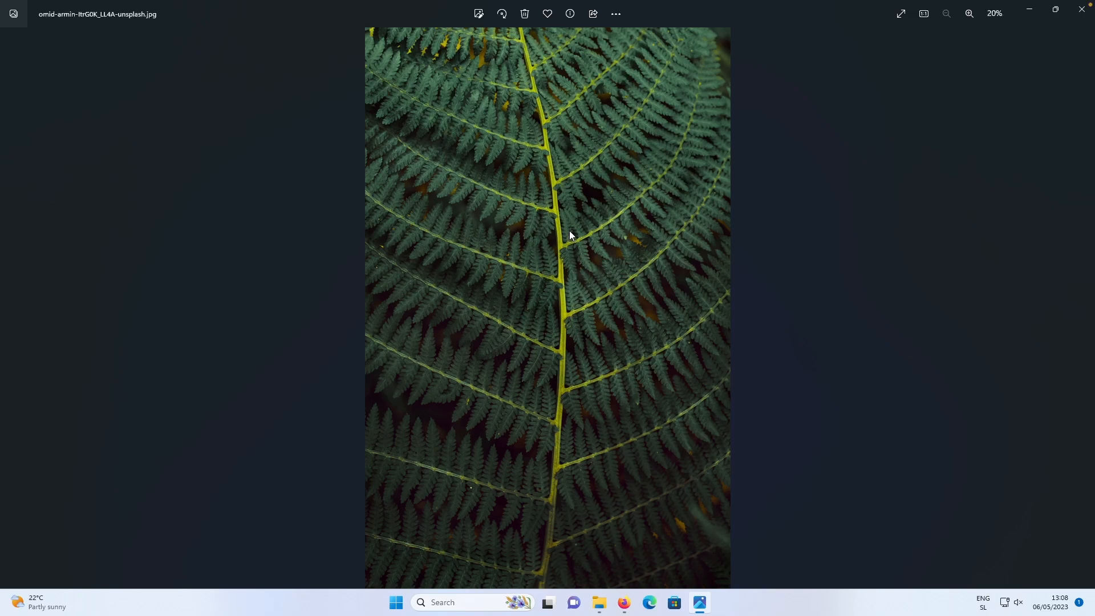
Rotate the fern photo by three quarter turns into landscape orientation, with its original top edge facing left.
click(502, 14)
click(501, 17)
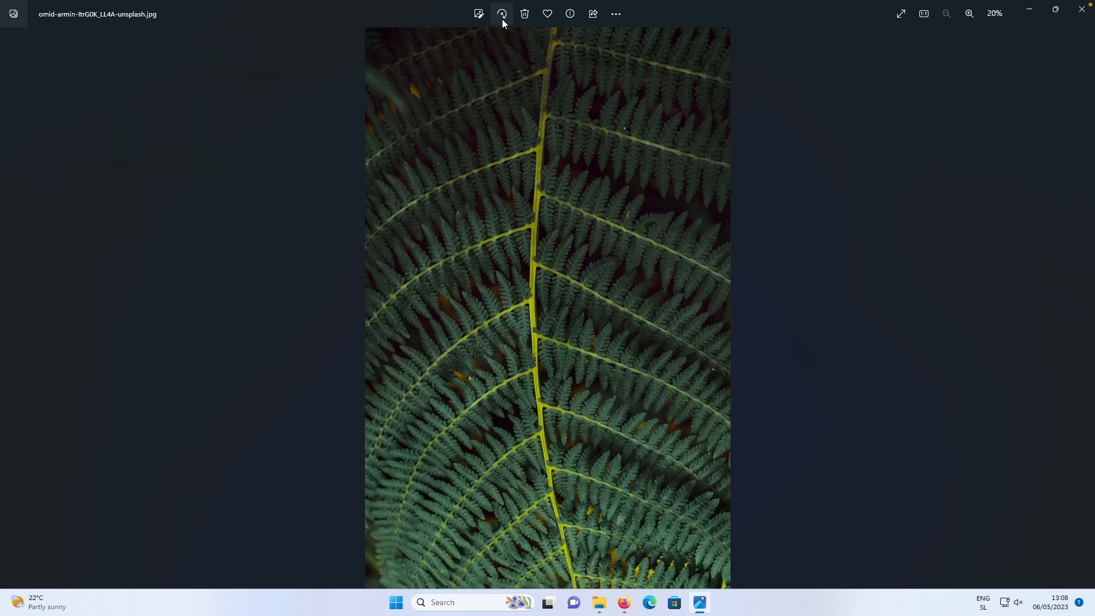
click(502, 17)
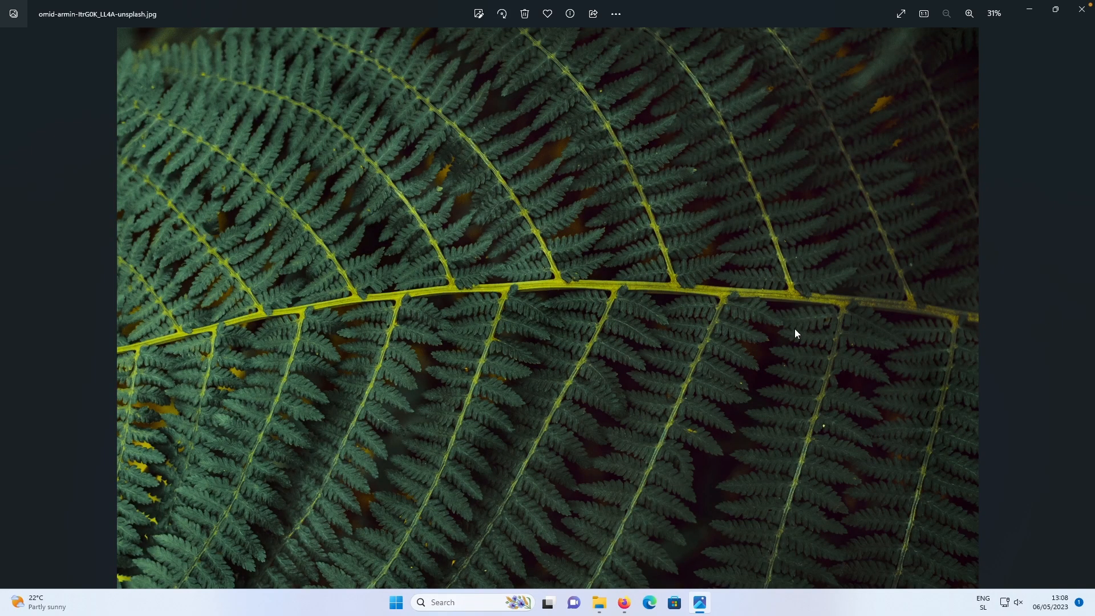
Set the rotated fern photo as the desktop background.
click(619, 20)
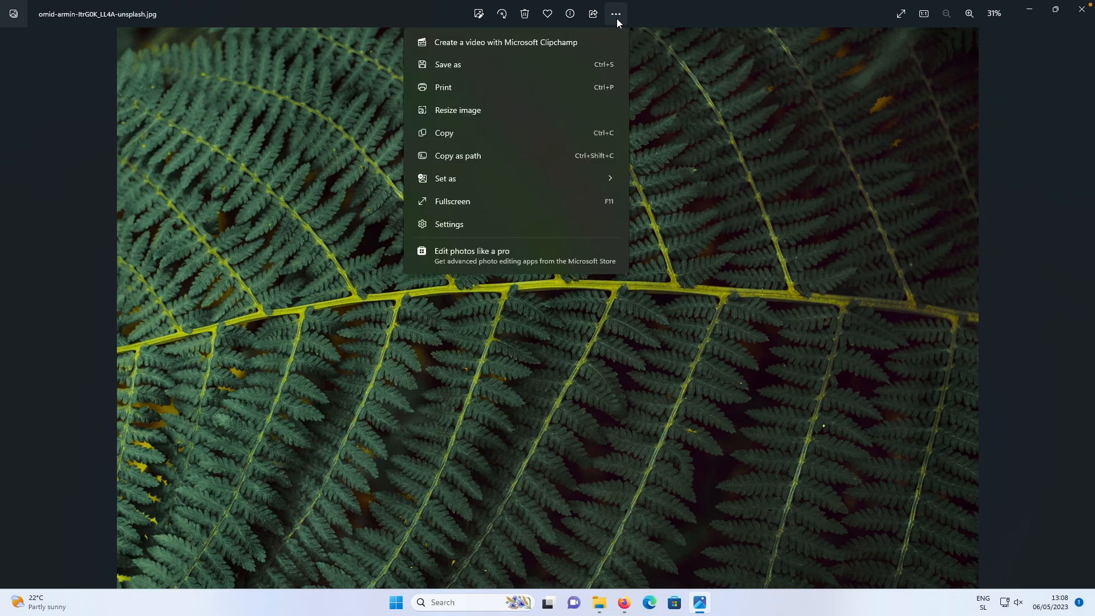
mouse_move(521, 177)
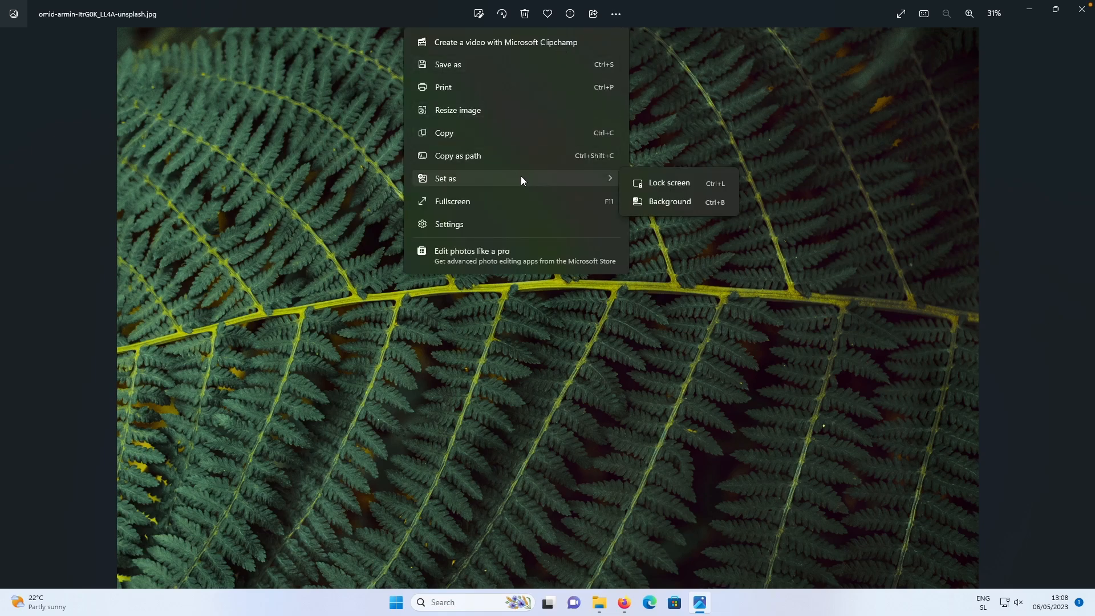
click(668, 202)
Set the fern photo as the lock screen image too, and clear the photo and Downloads windows off the desktop.
click(617, 15)
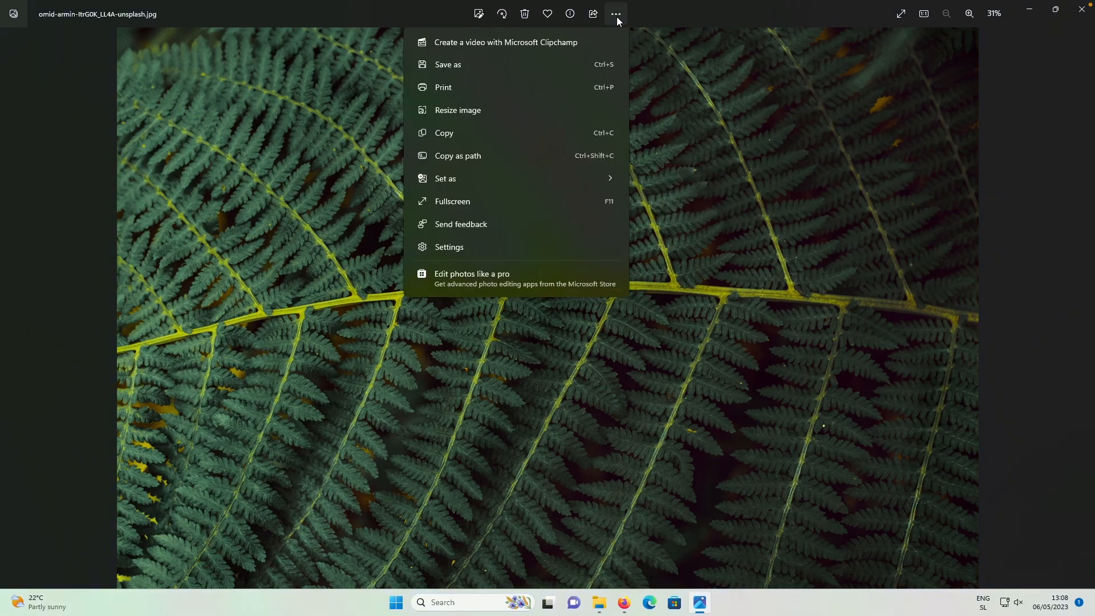
mouse_move(485, 177)
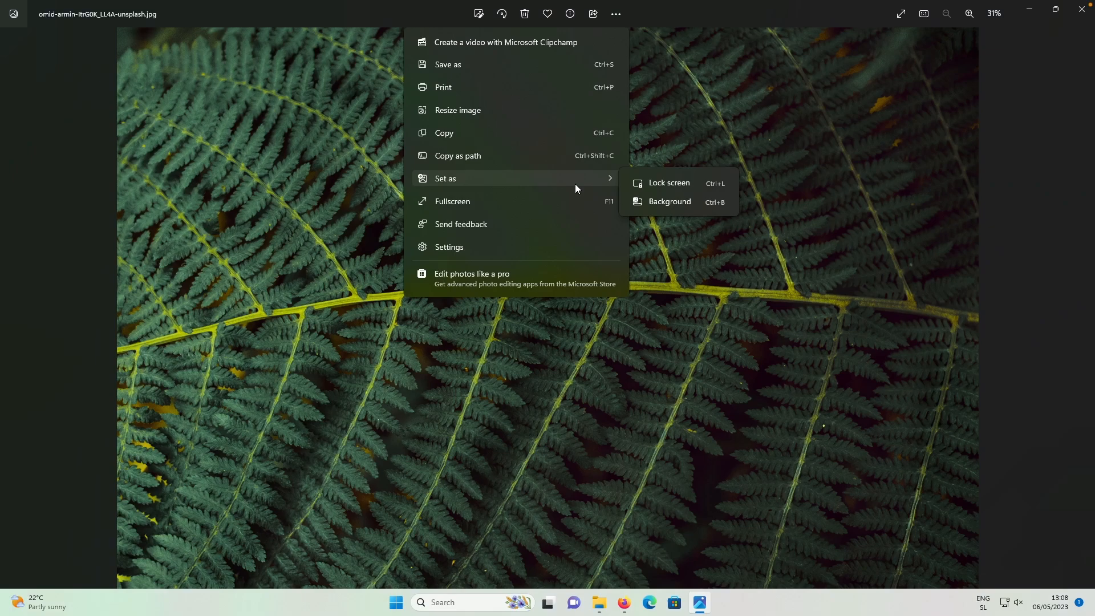
click(677, 184)
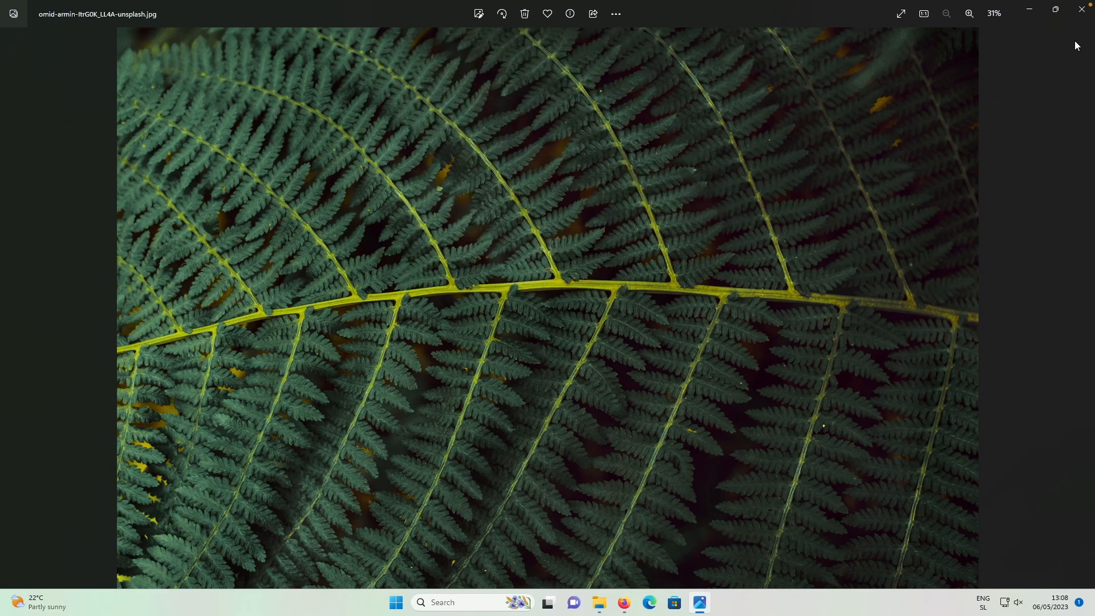
click(1082, 9)
click(824, 128)
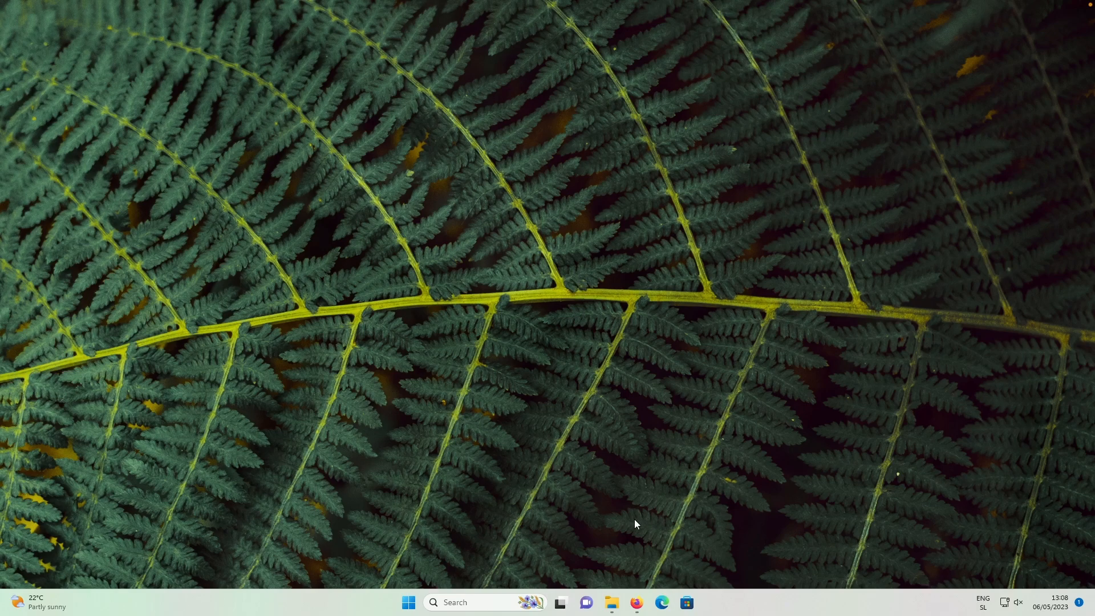
Search the web for "rainmeter" in a new Firefox tab and download the 4.5.17 release from rainmeter.net.
click(636, 603)
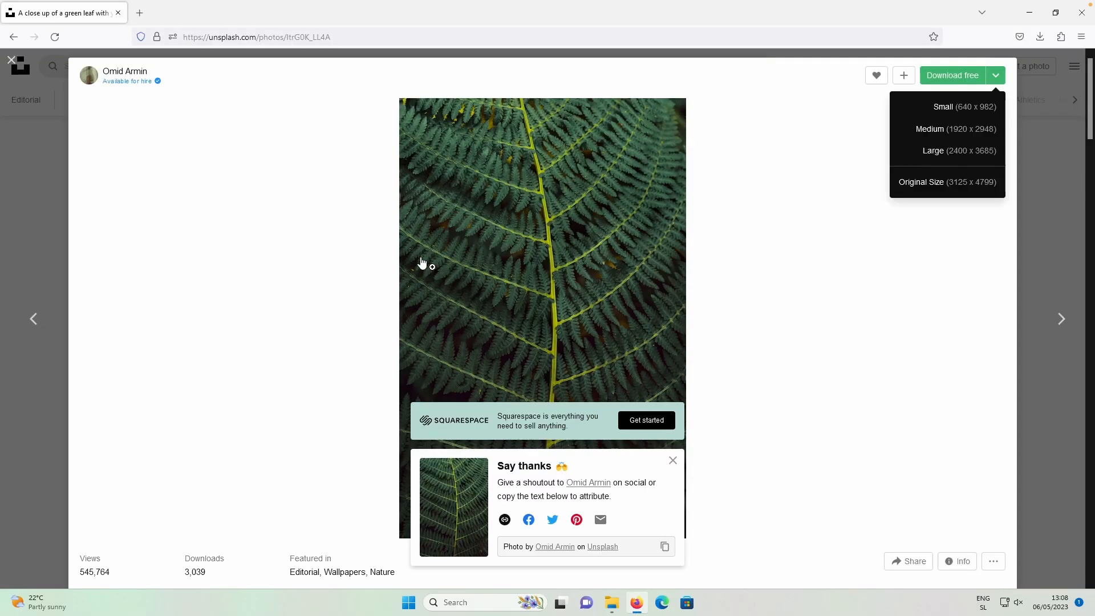
click(139, 12)
text(rainmeter)
key(Return)
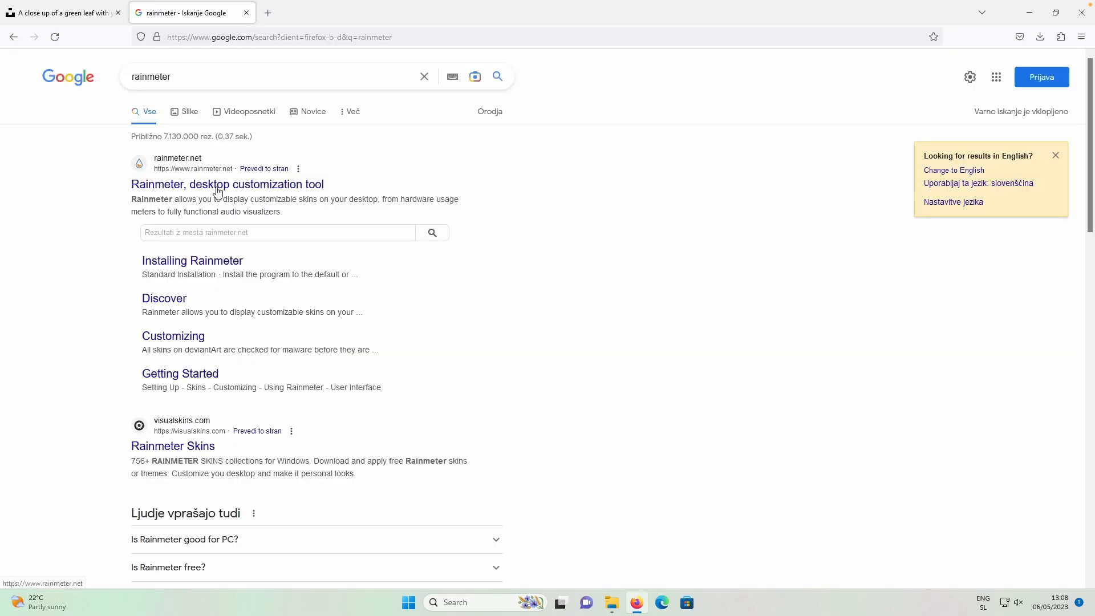
click(215, 189)
click(557, 395)
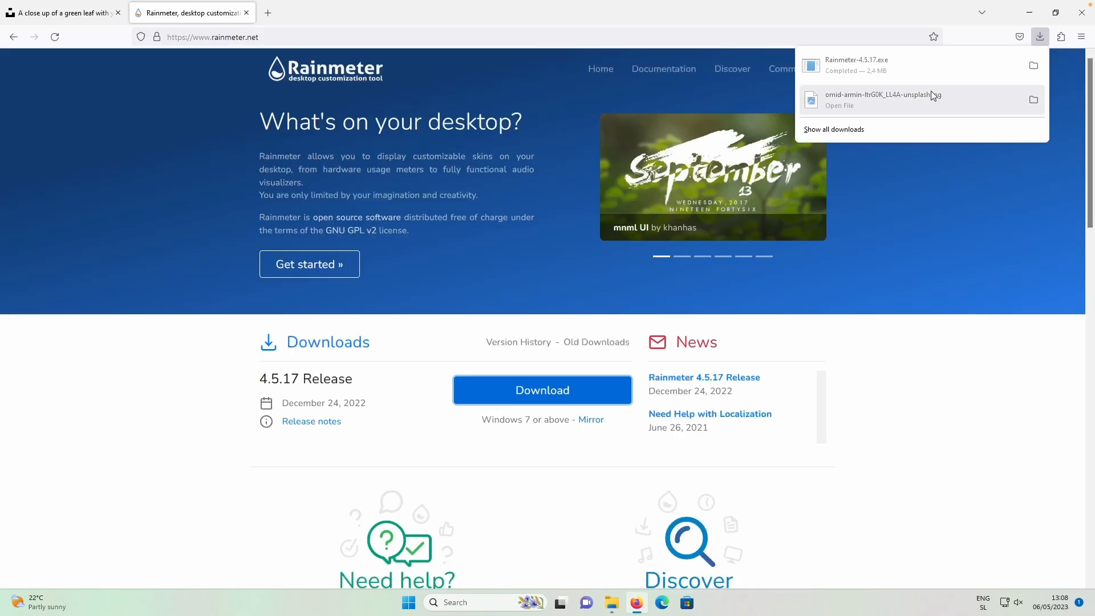
Run the downloaded Rainmeter-4.5.17.exe with the standard installation and finish setup with Run Rainmeter enabled.
click(916, 71)
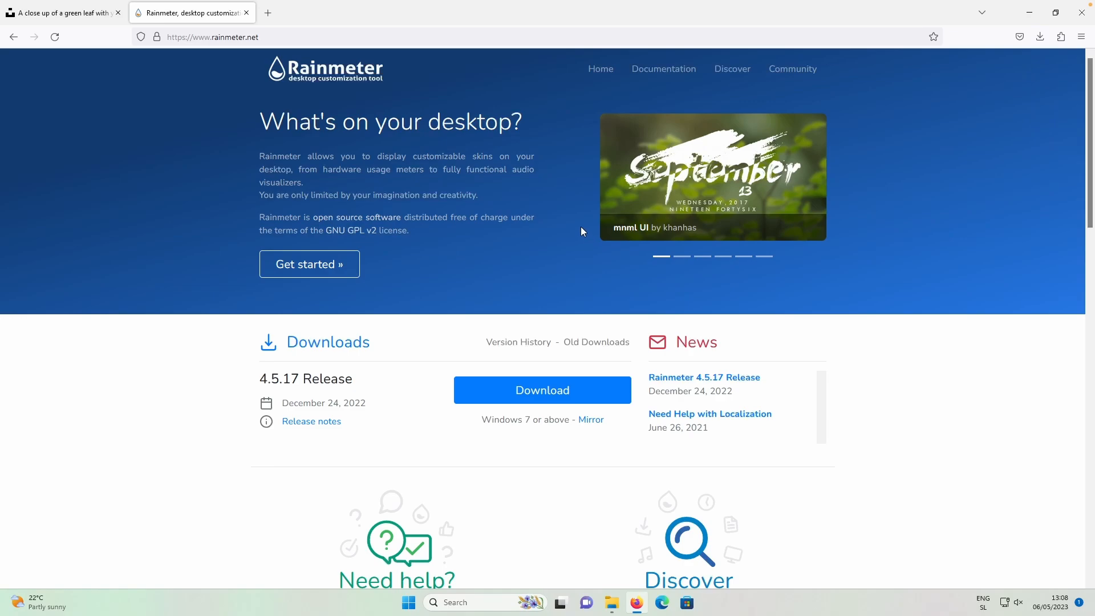
click(558, 327)
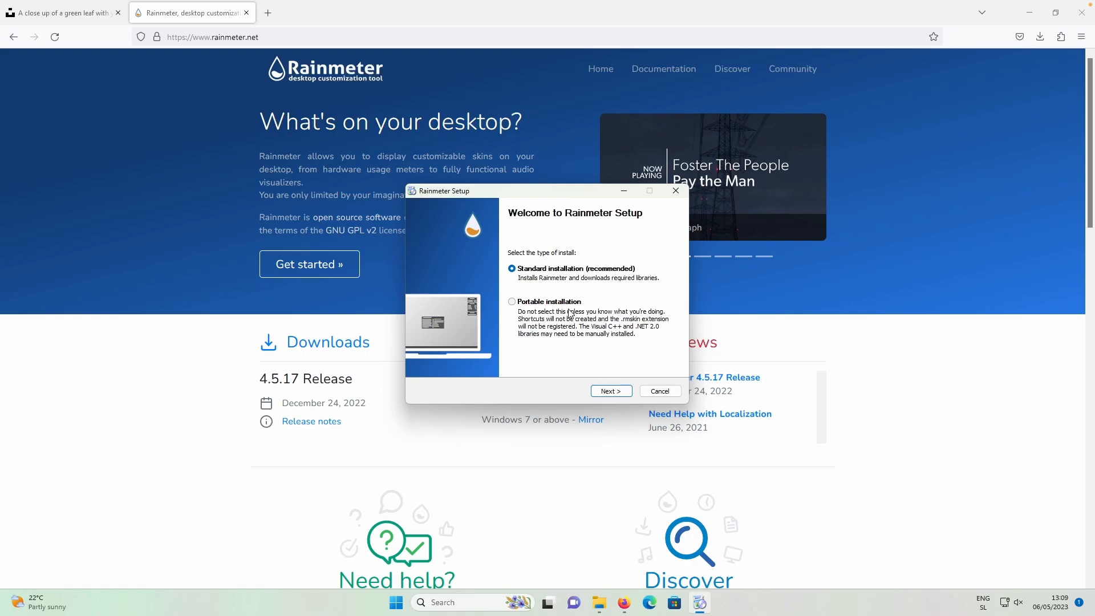
click(614, 393)
click(619, 391)
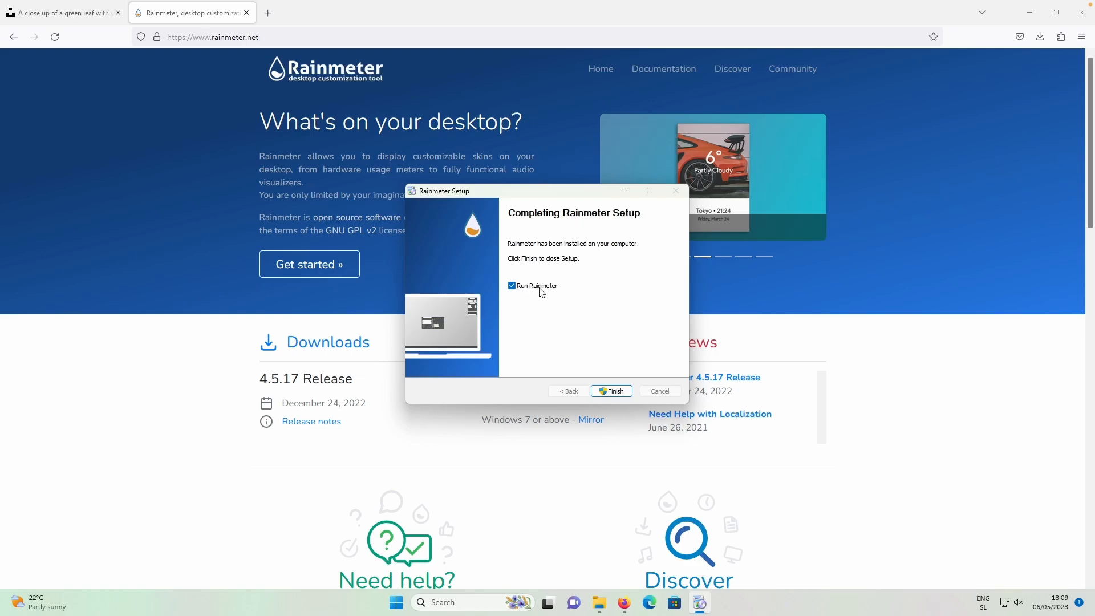
click(610, 392)
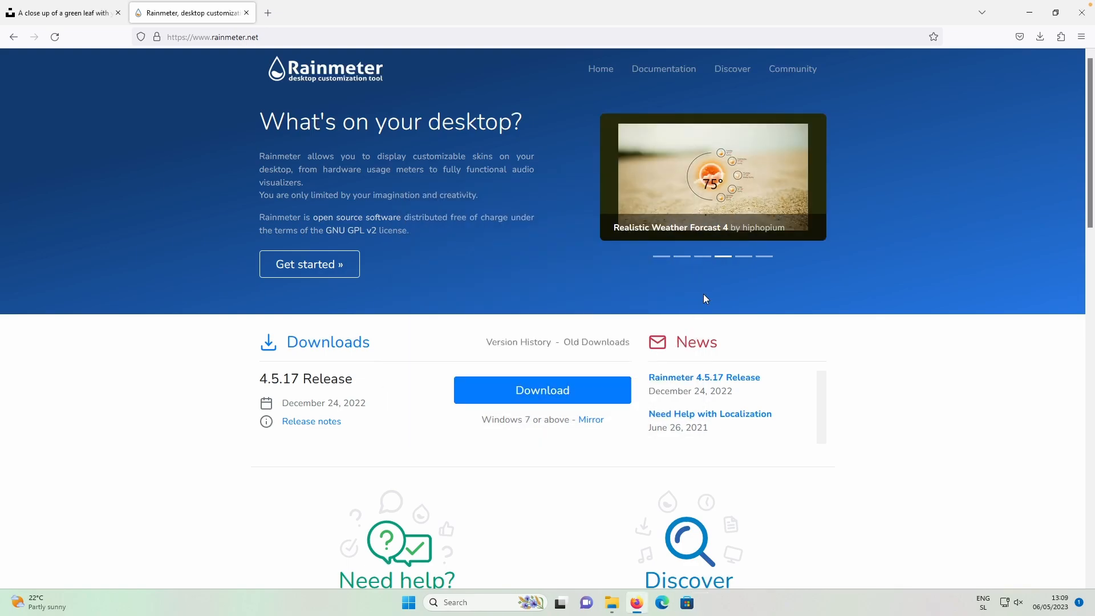
Minimise the browser and unload the Rainmeter welcome skin from the middle of the desktop.
click(774, 16)
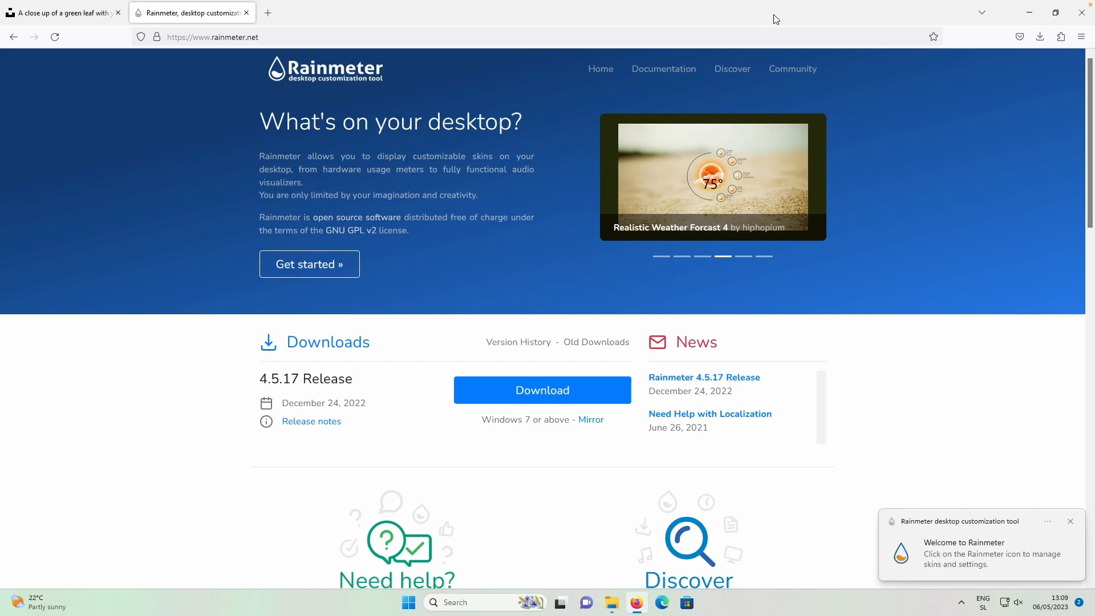
click(1029, 13)
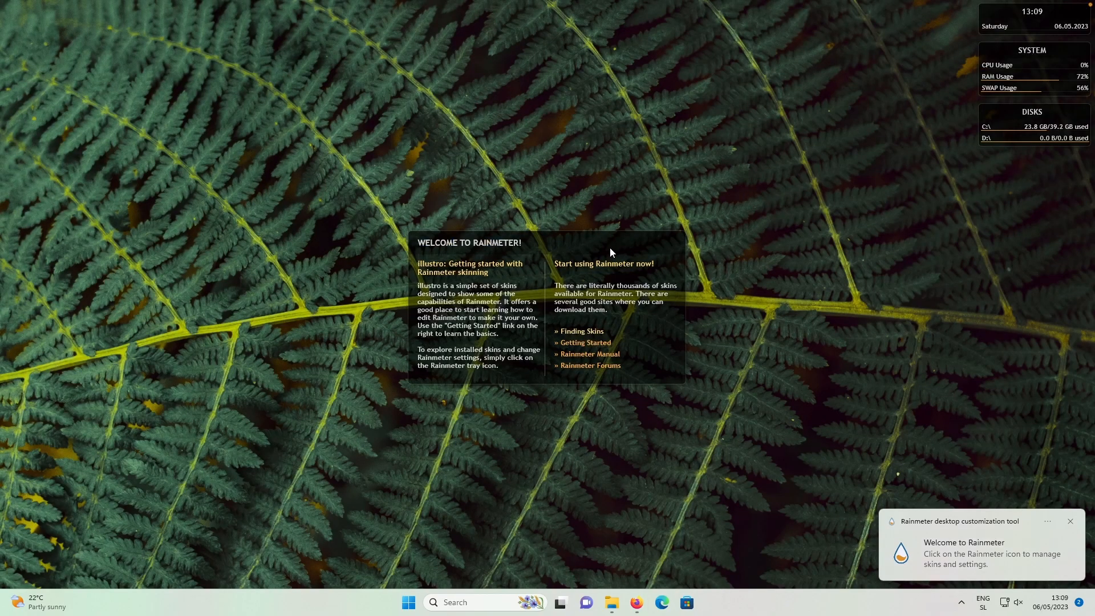
right_click(576, 240)
click(599, 374)
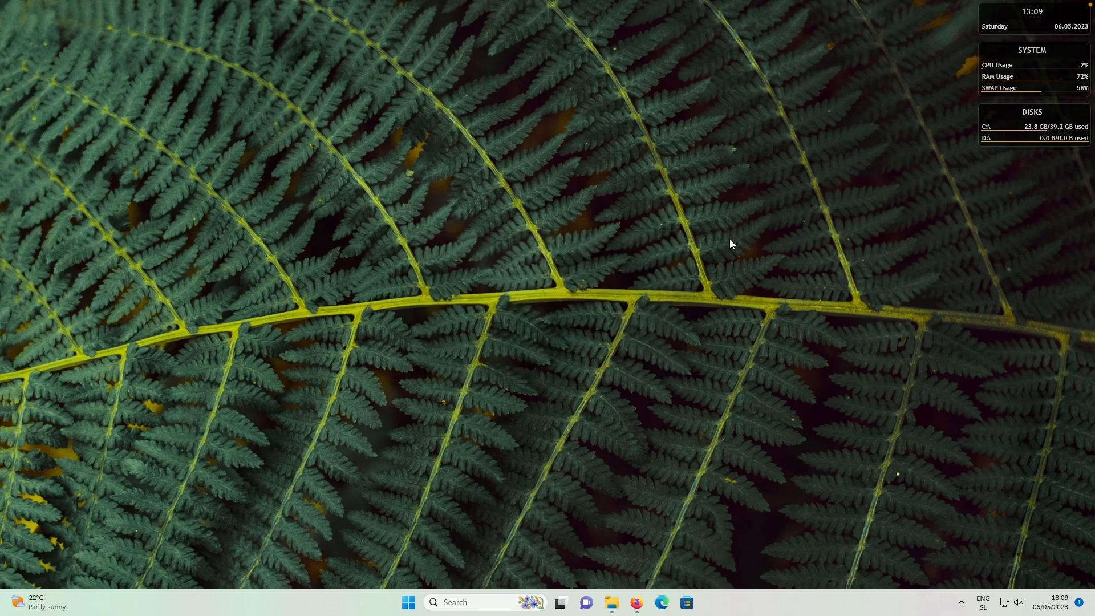
Unload the remaining default illustro skins from the desktop: Disk, System and the clock.
right_click(1024, 118)
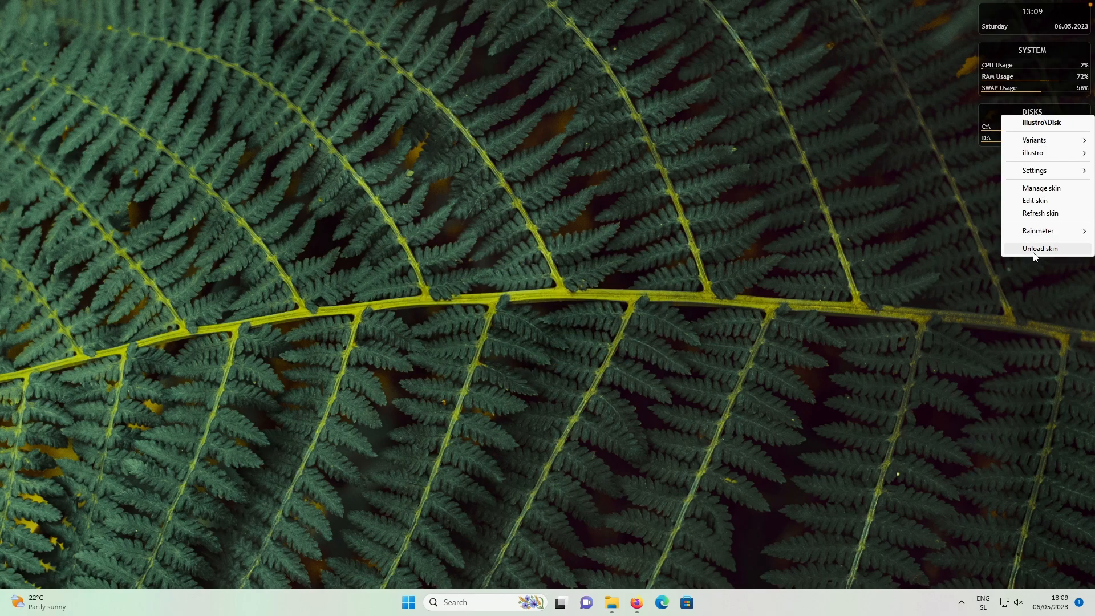
click(1031, 248)
right_click(1039, 59)
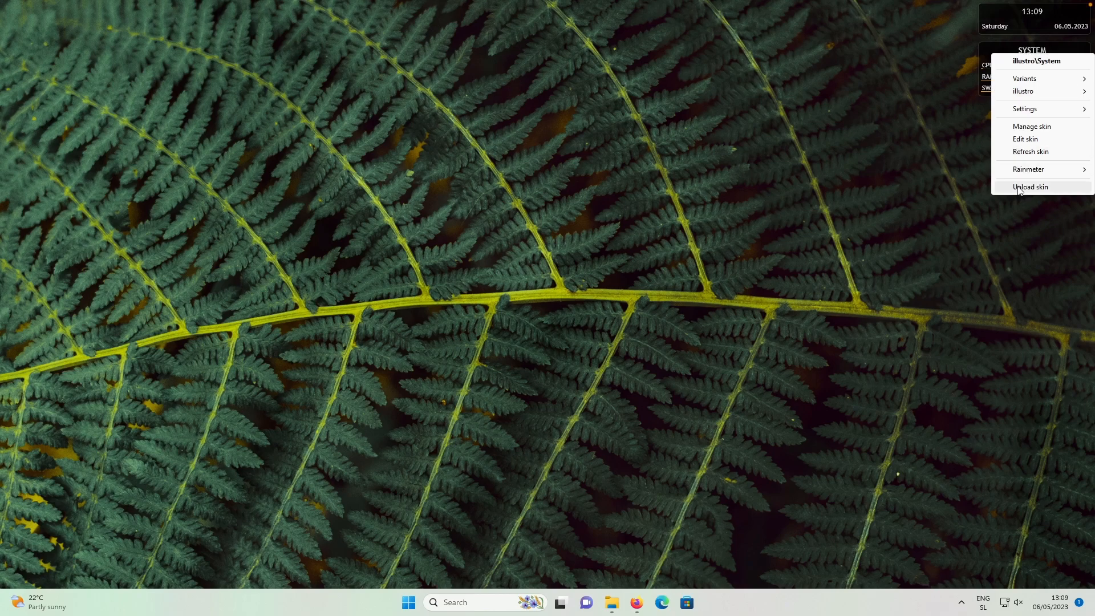
click(1018, 186)
right_click(1028, 25)
click(1021, 142)
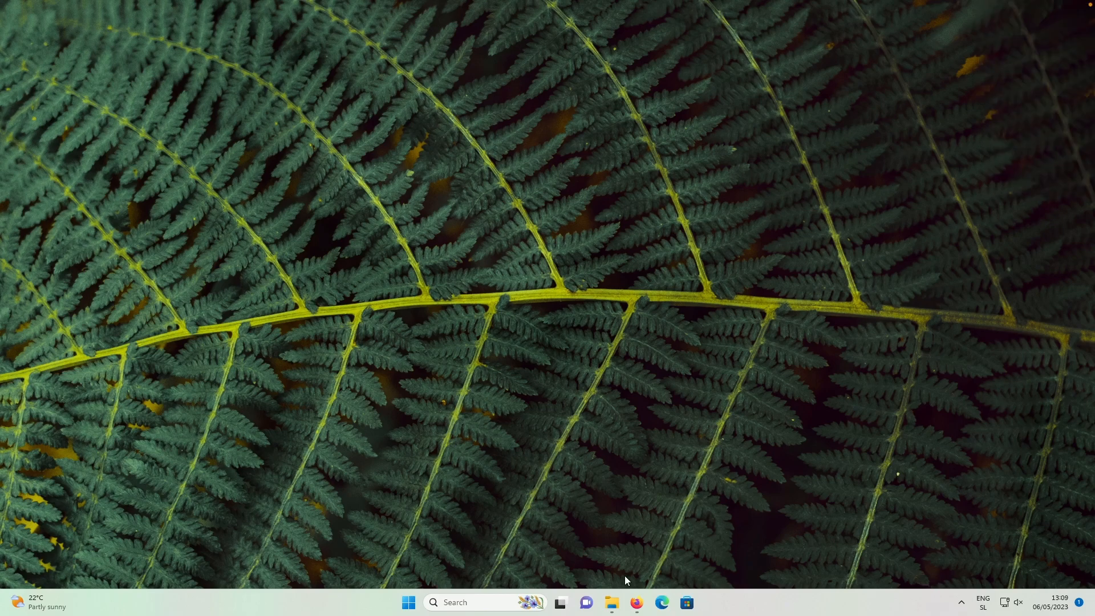
Switch to Firefox and open the "Pill Widgets for Rainmeter" page on DeviantArt in a new tab, looking it up with "pill".
click(637, 603)
click(268, 12)
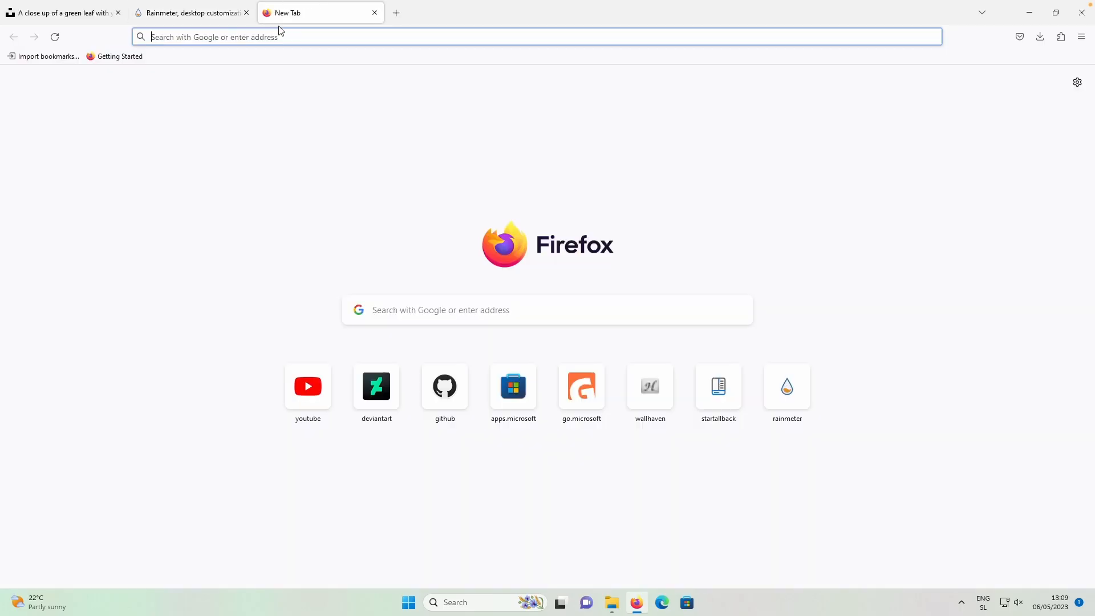
click(285, 37)
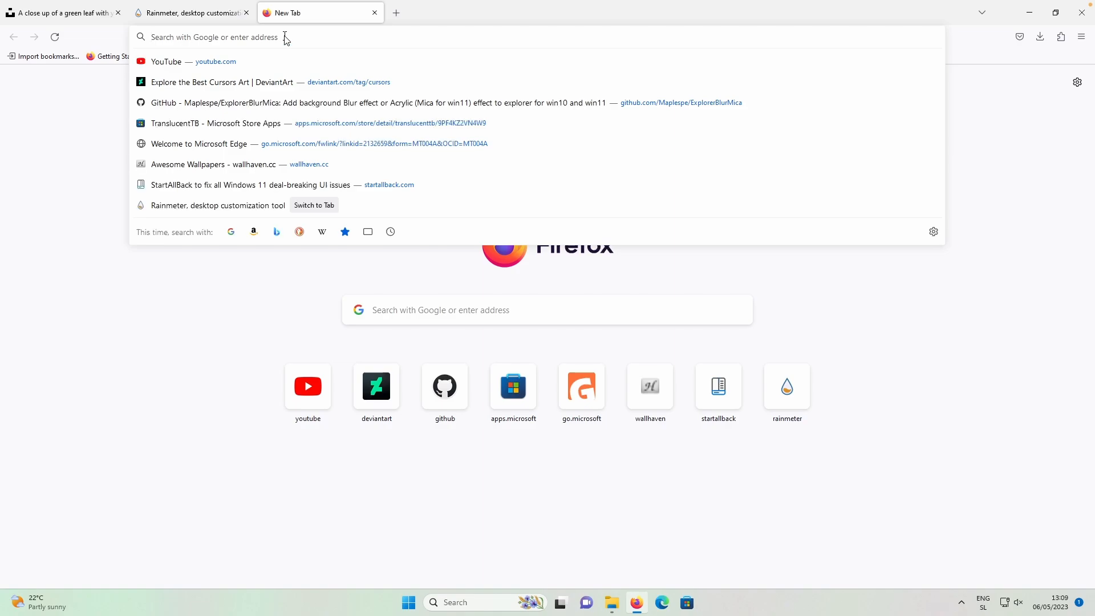
text(pill)
key(Down)
key(Down)
key(Down)
key(Down)
key(Down)
key(Down)
key(Down)
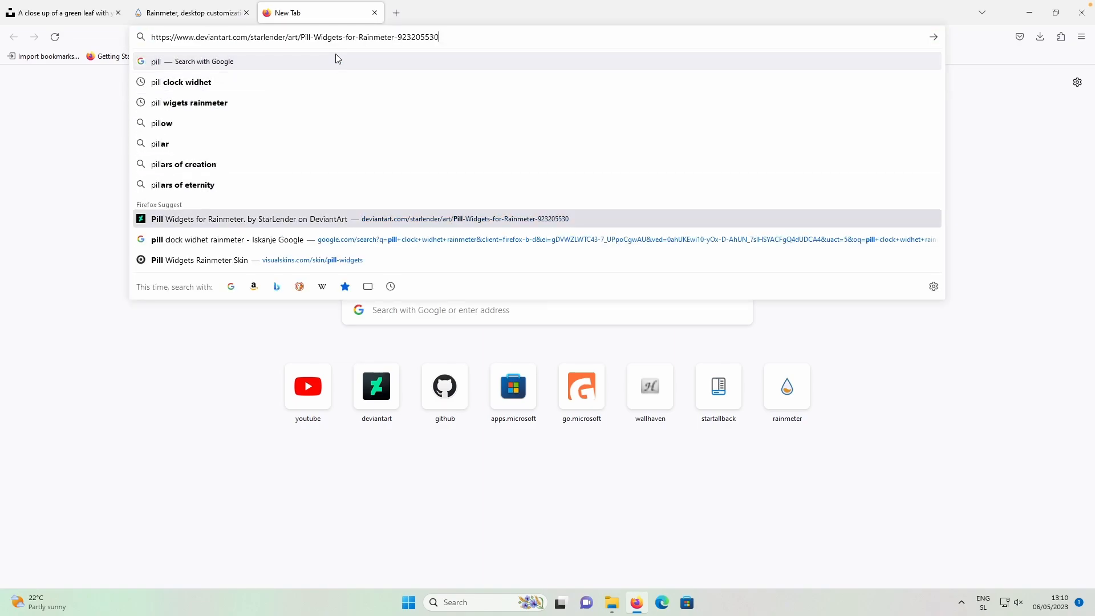
key(Return)
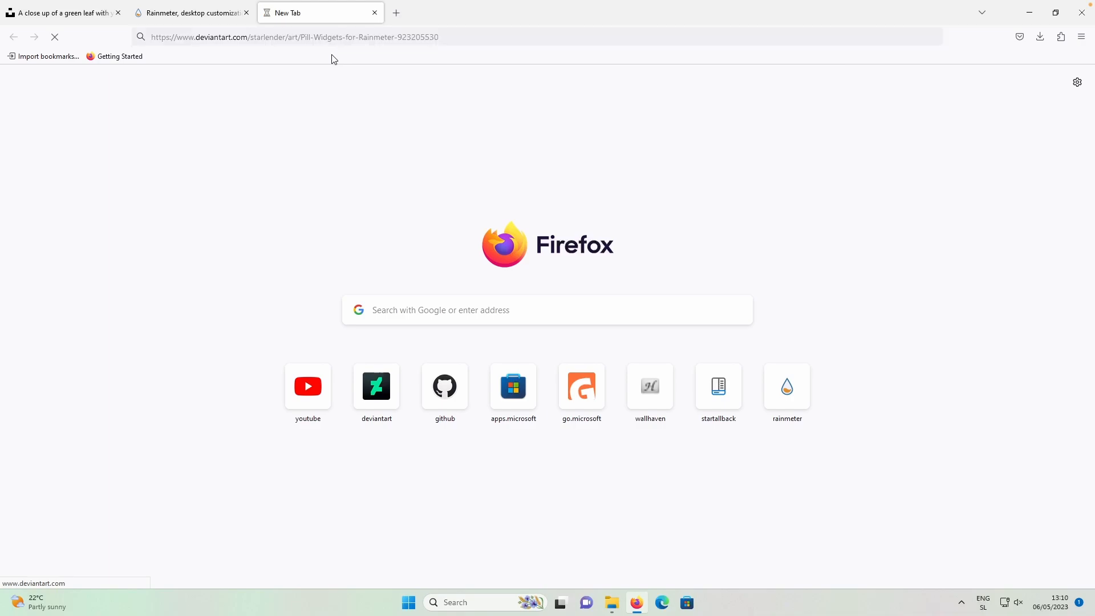
Download the Pill Widgets skin, install it with the included skins loaded, and minimise the browser.
scroll(482, 248, down, 2)
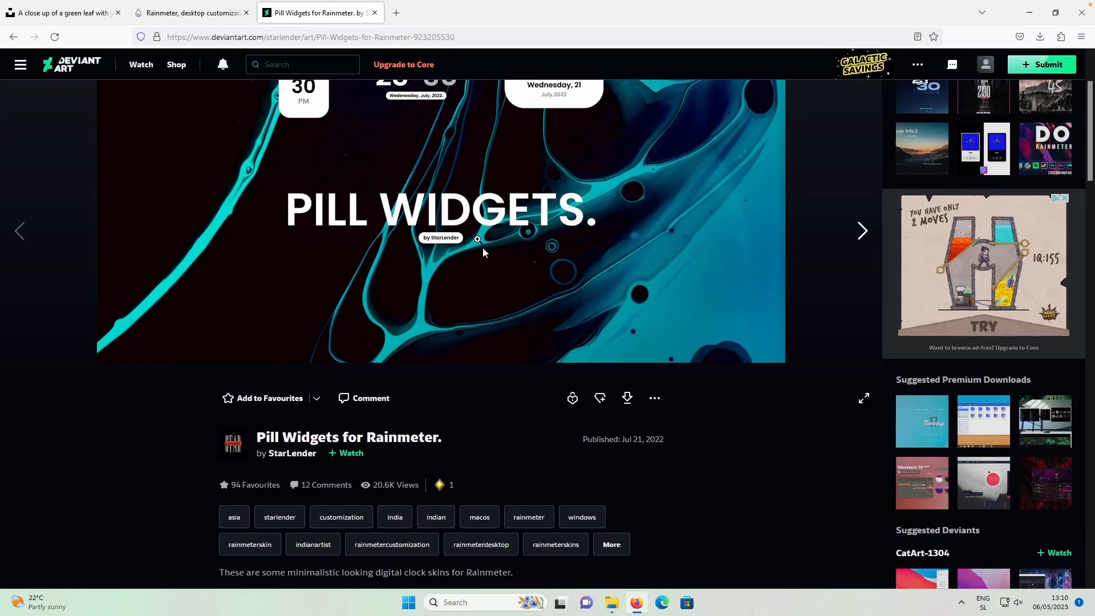
click(628, 404)
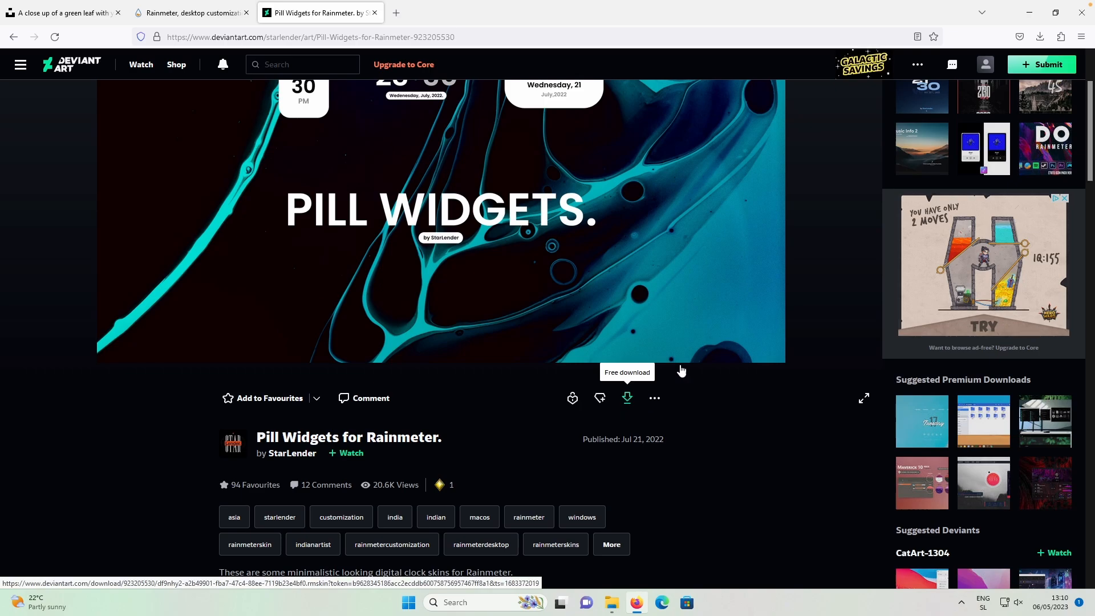
click(983, 65)
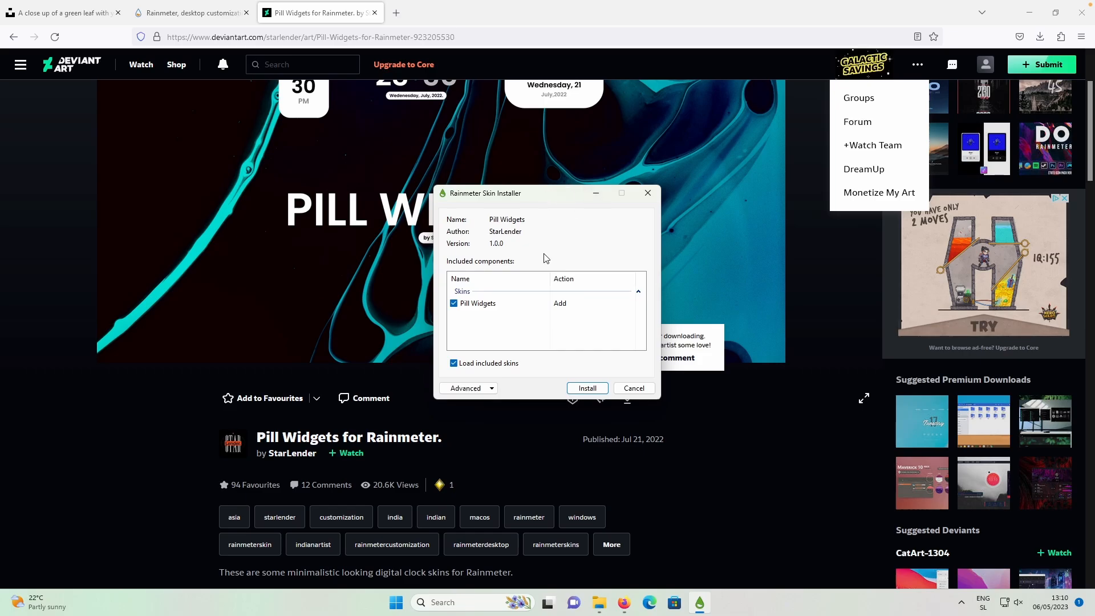
click(587, 387)
click(1032, 14)
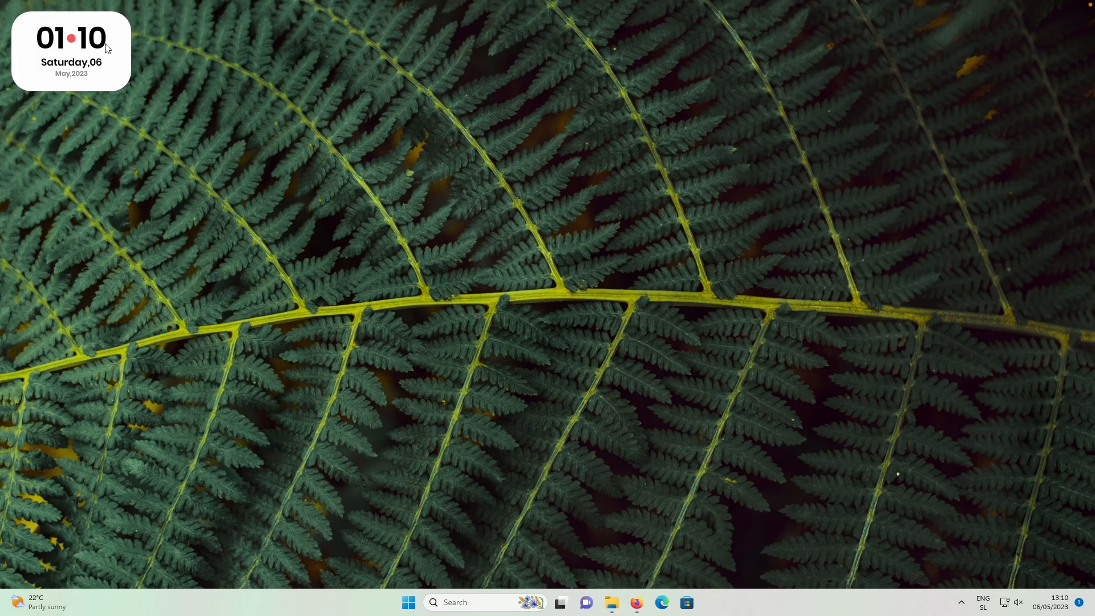
Move the Clock 1 widget to the middle of the desktop and load the Clock_3.ini skin from Pill Widgets.
drag(98, 44, 562, 223)
right_click(577, 216)
mouse_move(632, 255)
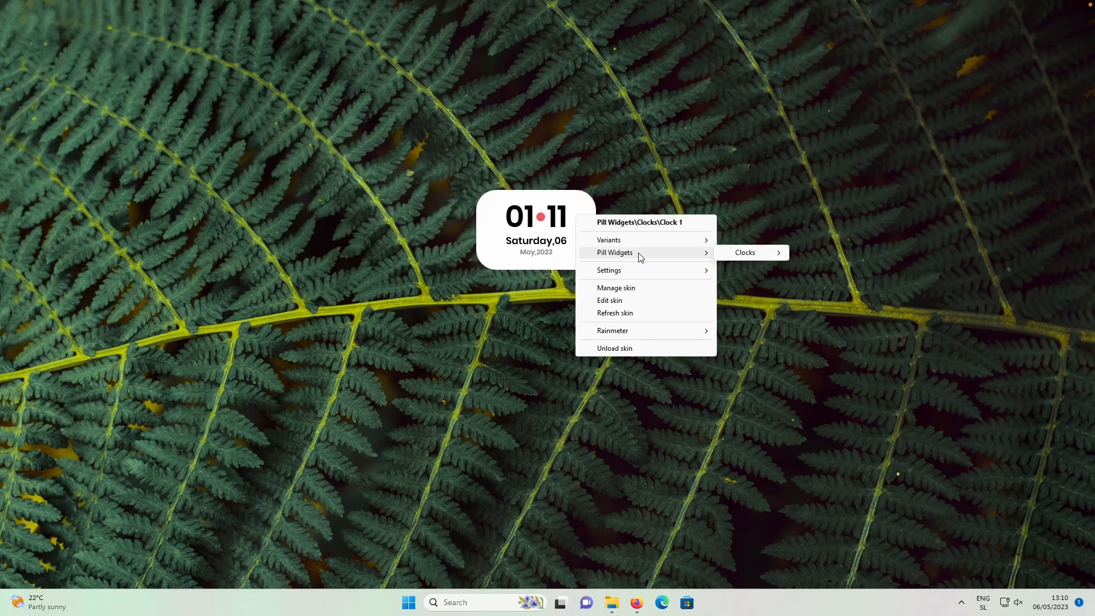
mouse_move(756, 255)
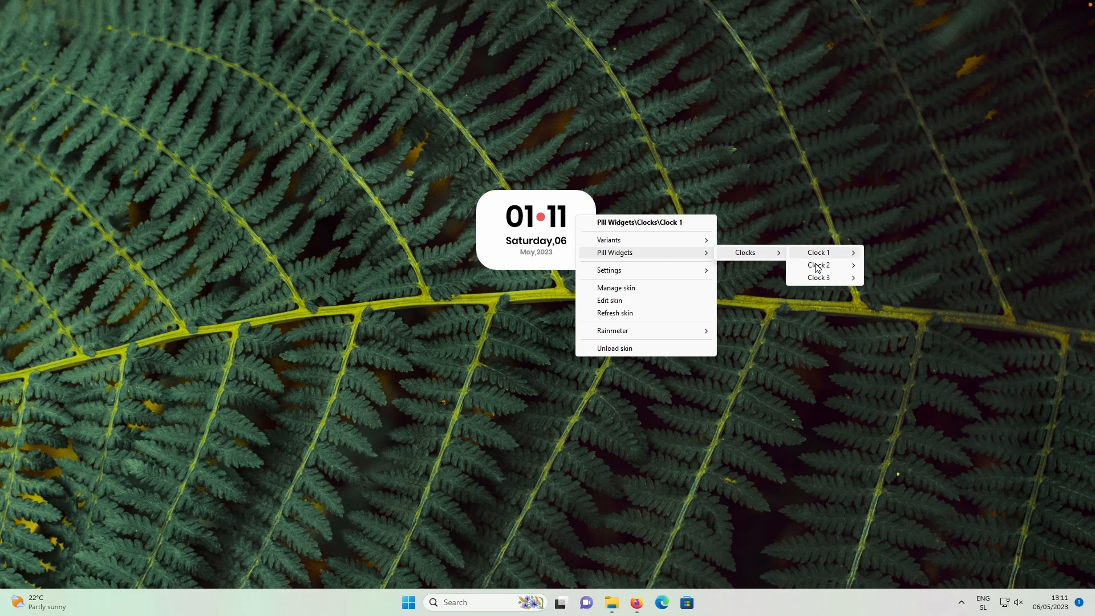
mouse_move(816, 282)
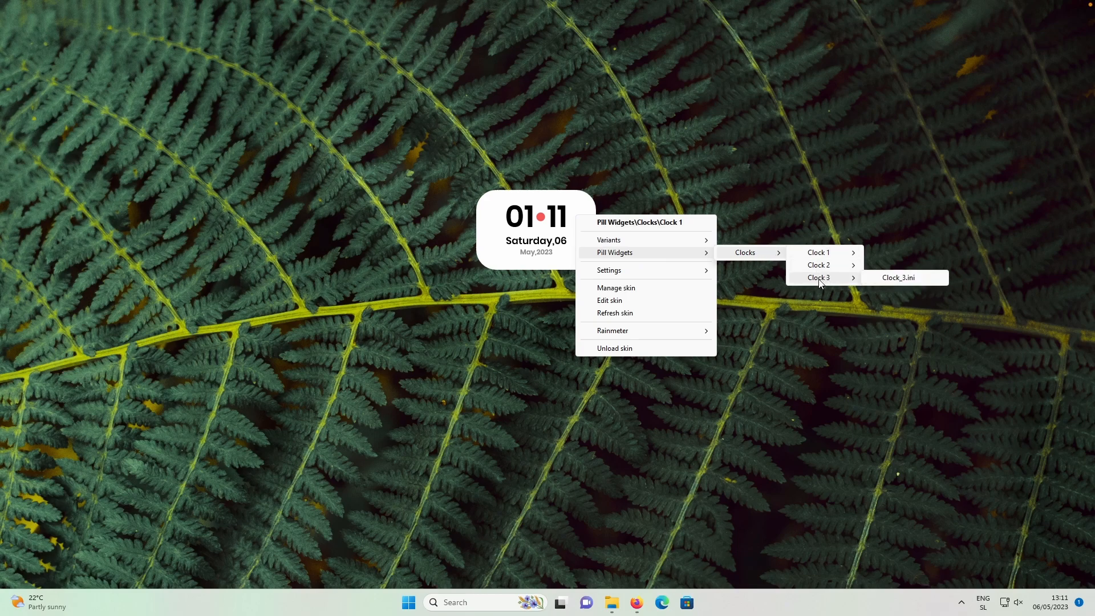
click(915, 282)
Unload the Clock 1 skin and move the Clock 3 widget to the upper centre of the desktop.
right_click(578, 224)
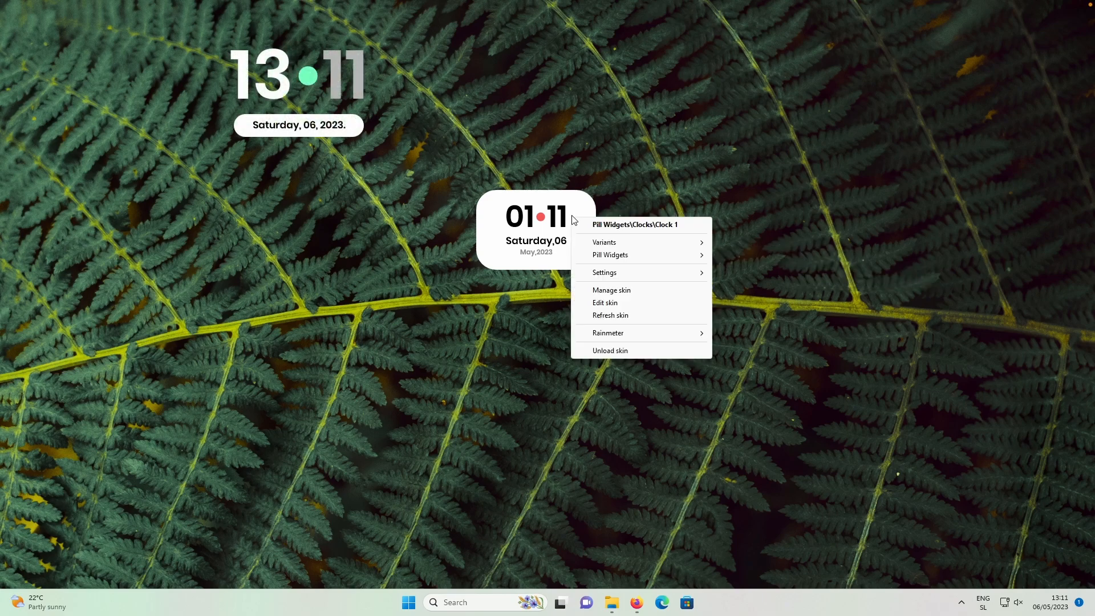
click(631, 351)
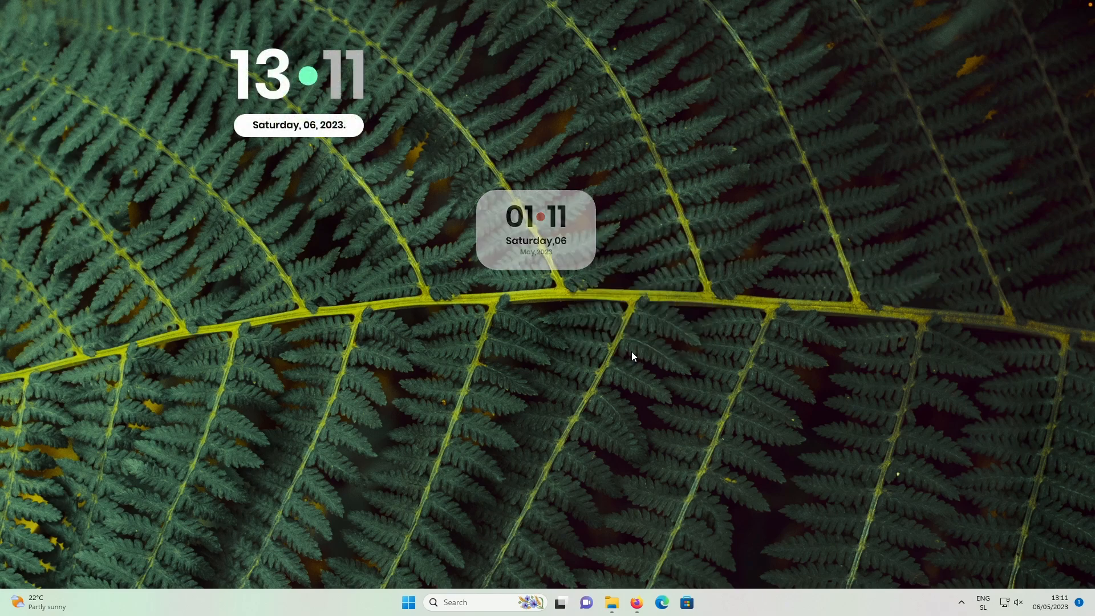
drag(359, 90, 600, 143)
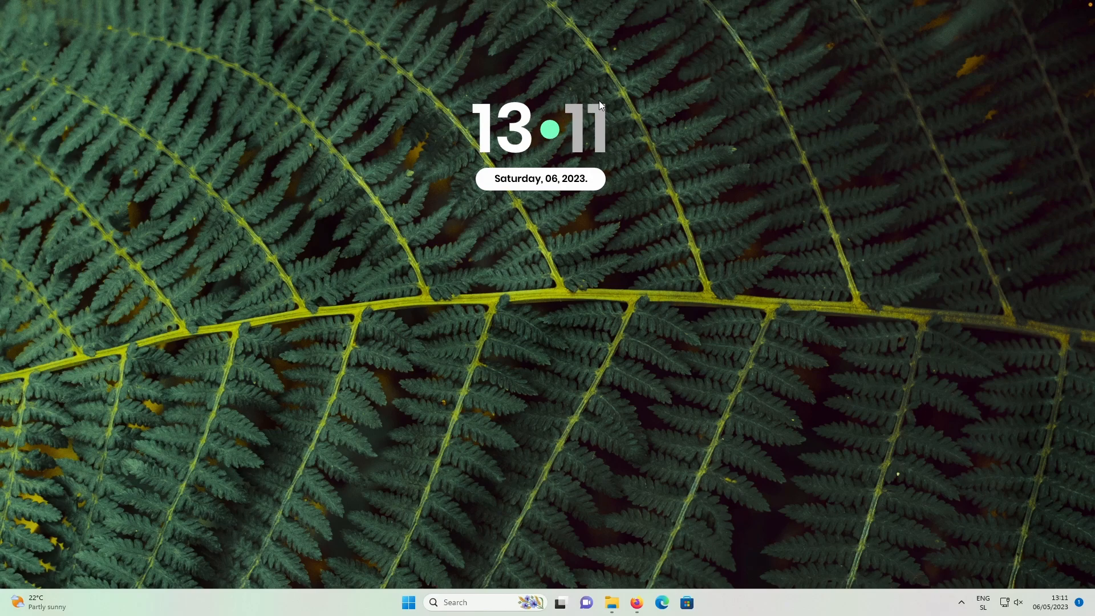
Open the Clock 3 skin's Clock_3.ini file for editing and go to its colour variables.
right_click(578, 138)
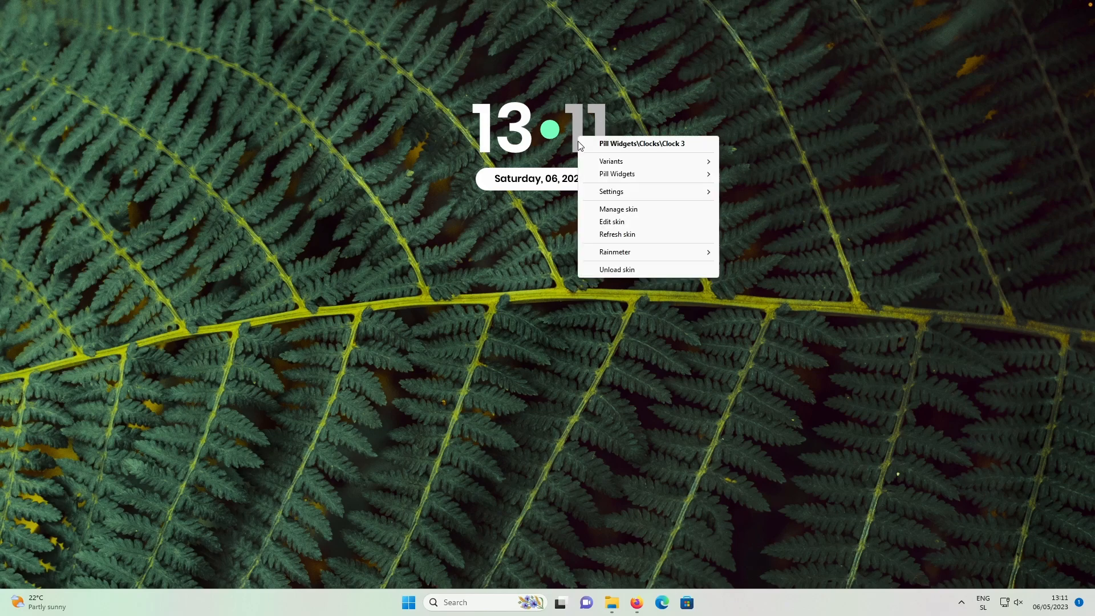
click(618, 223)
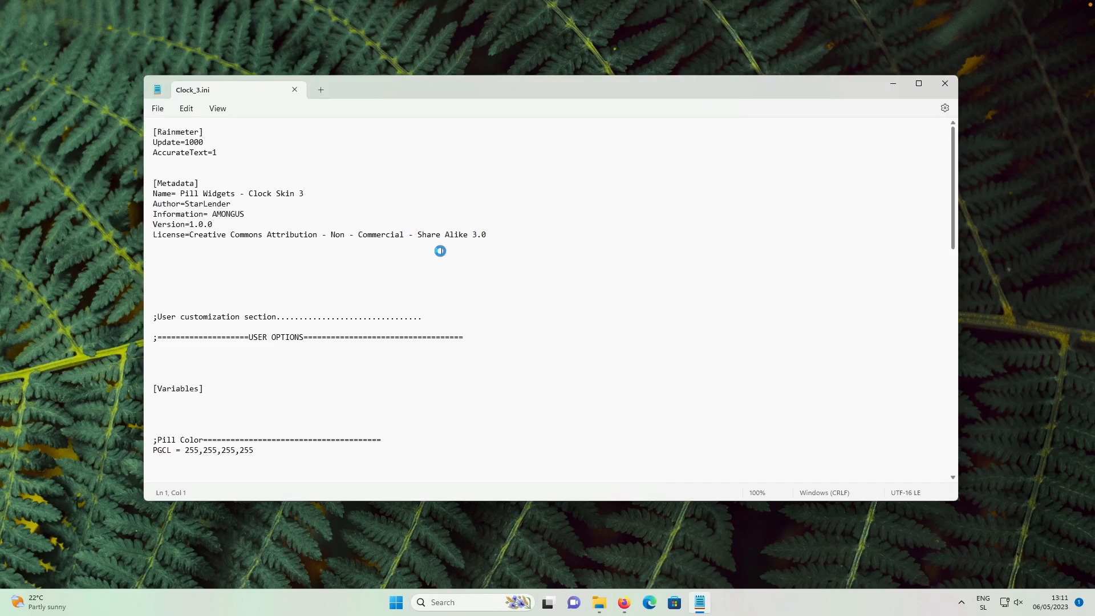
scroll(675, 238, down, 9)
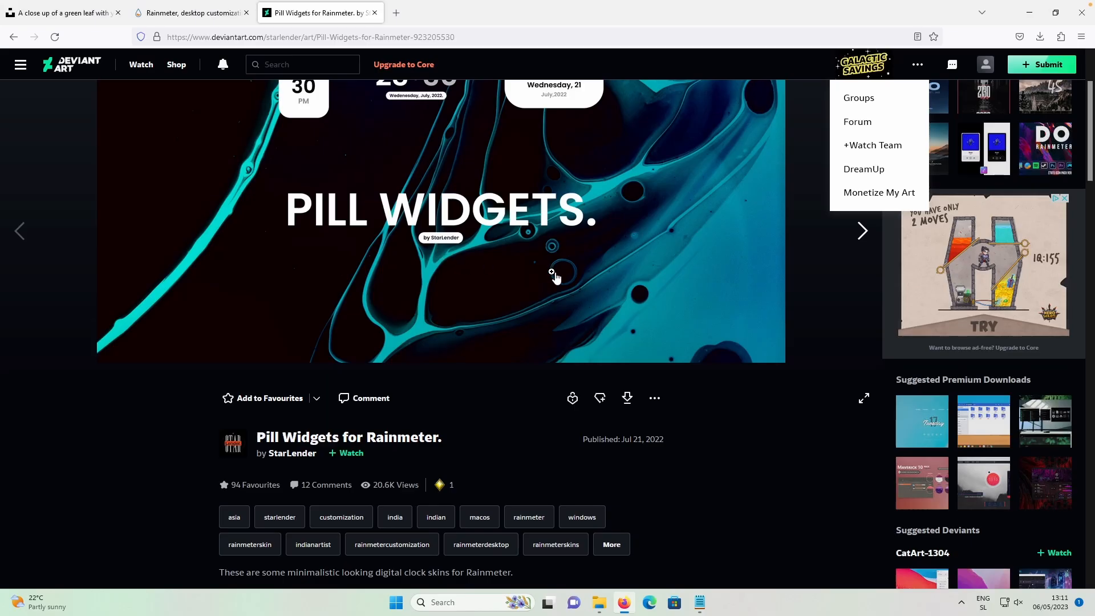
Search the web for "light green color" in a new Firefox tab and copy the RGB value 204, 255, 113 from htmlcolorcodes.com.
click(396, 13)
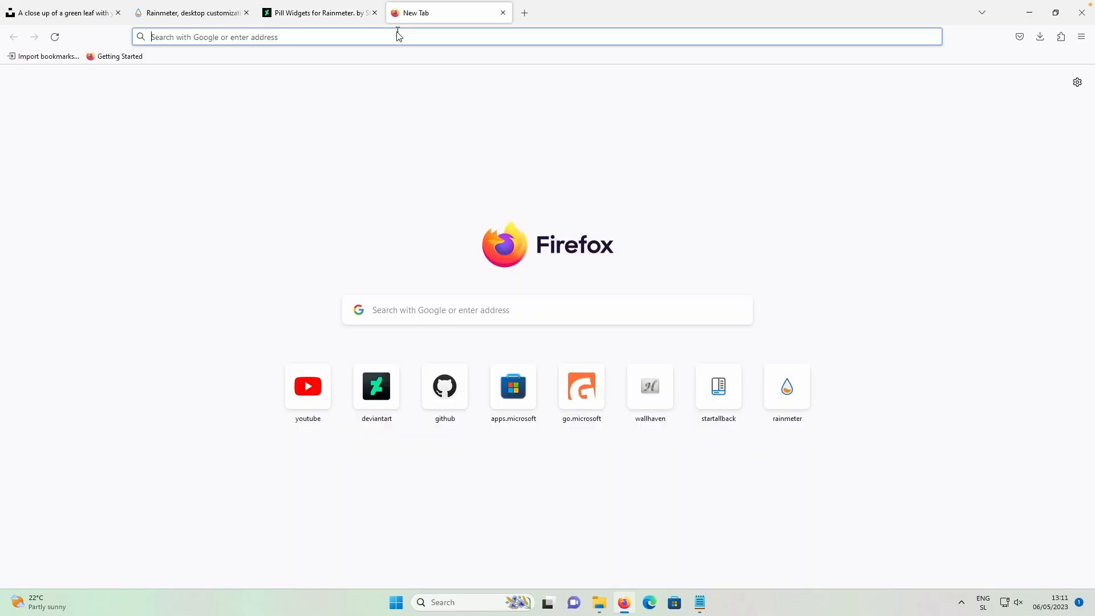
click(398, 36)
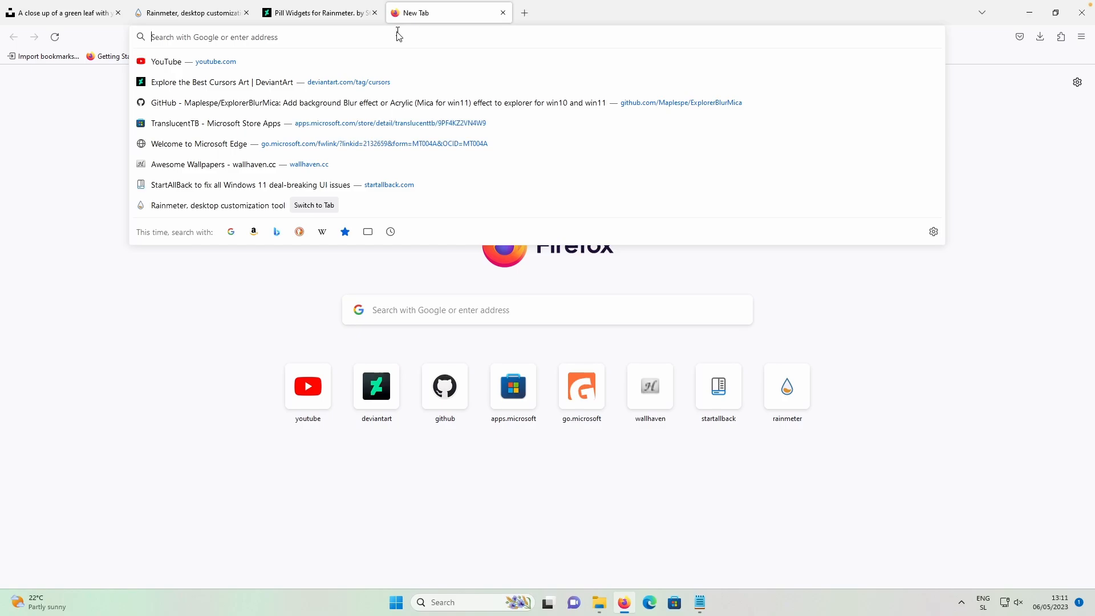
text(light green color)
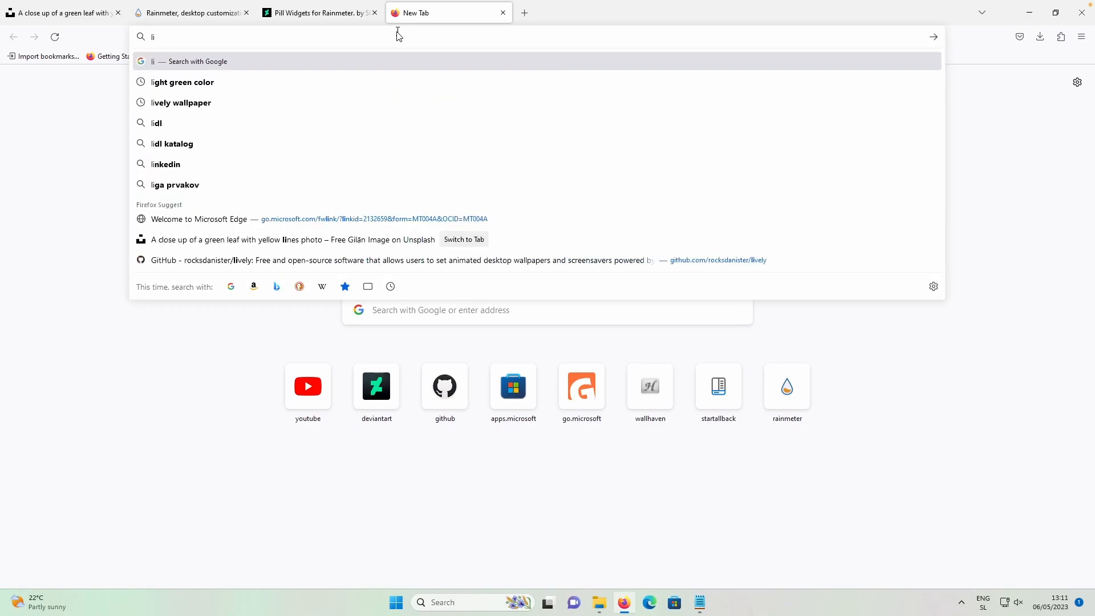
key(Return)
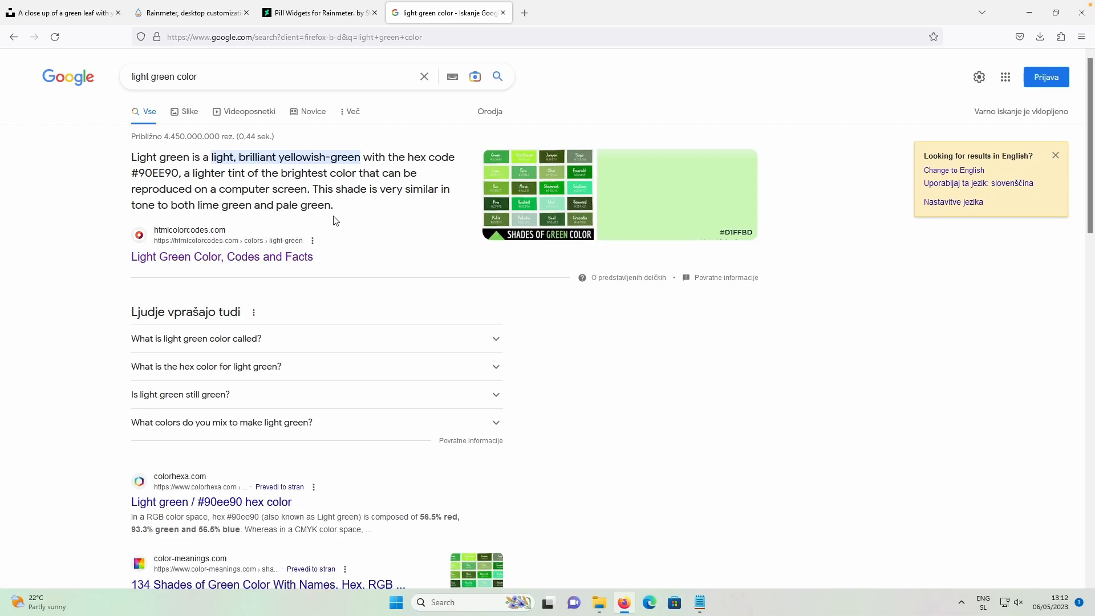
click(247, 259)
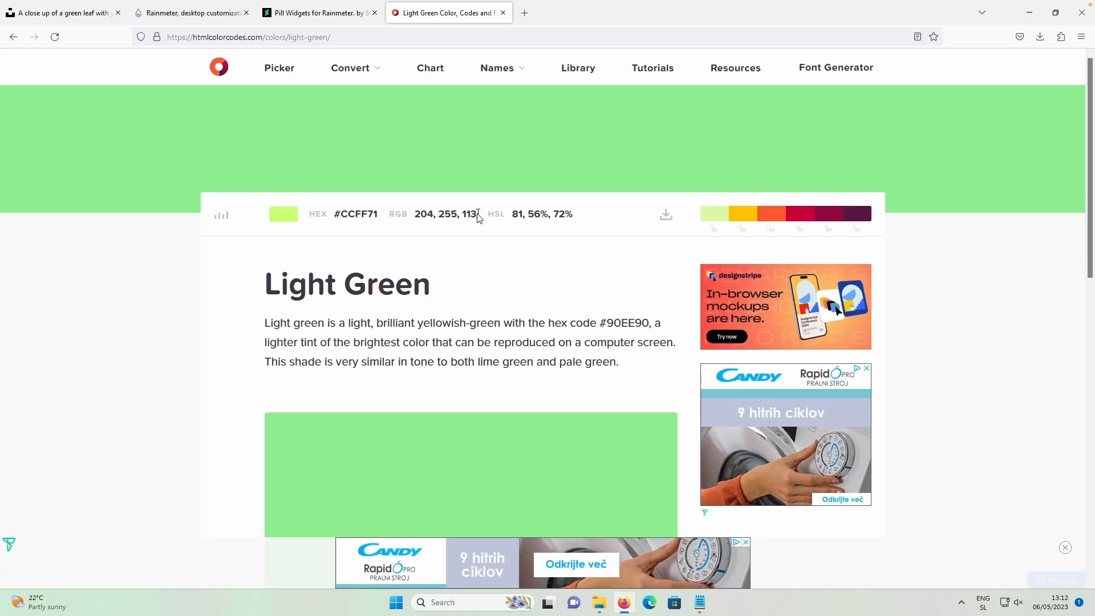
drag(478, 214, 415, 215)
key(ctrl+c)
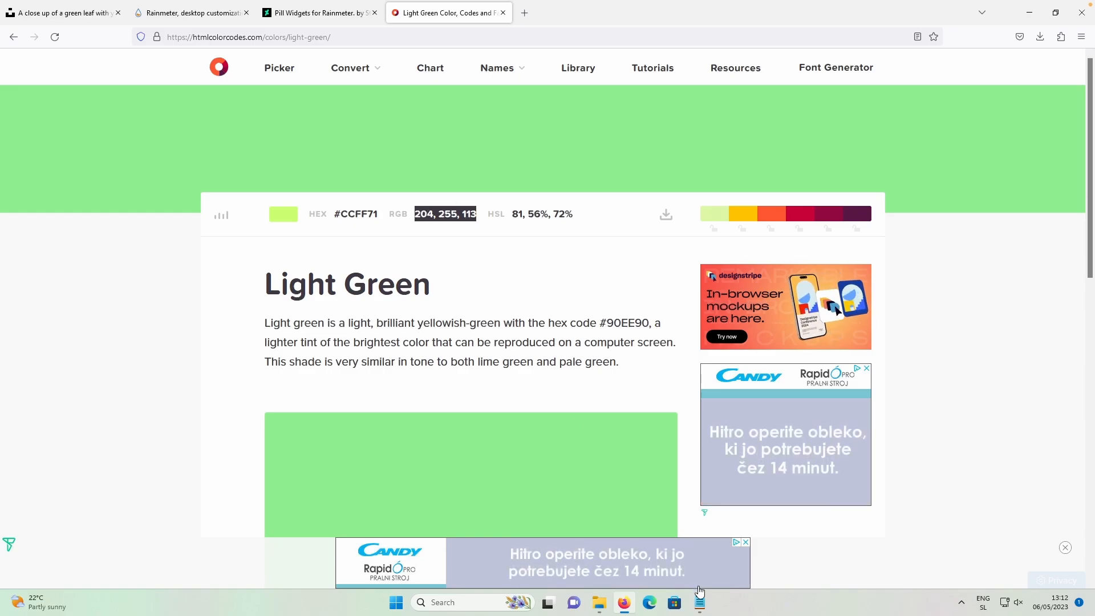
Switch back to Notepad, set the minute colour variable Minu to 204, 255, 113 in Clock_3.ini, then save and close the file.
click(700, 604)
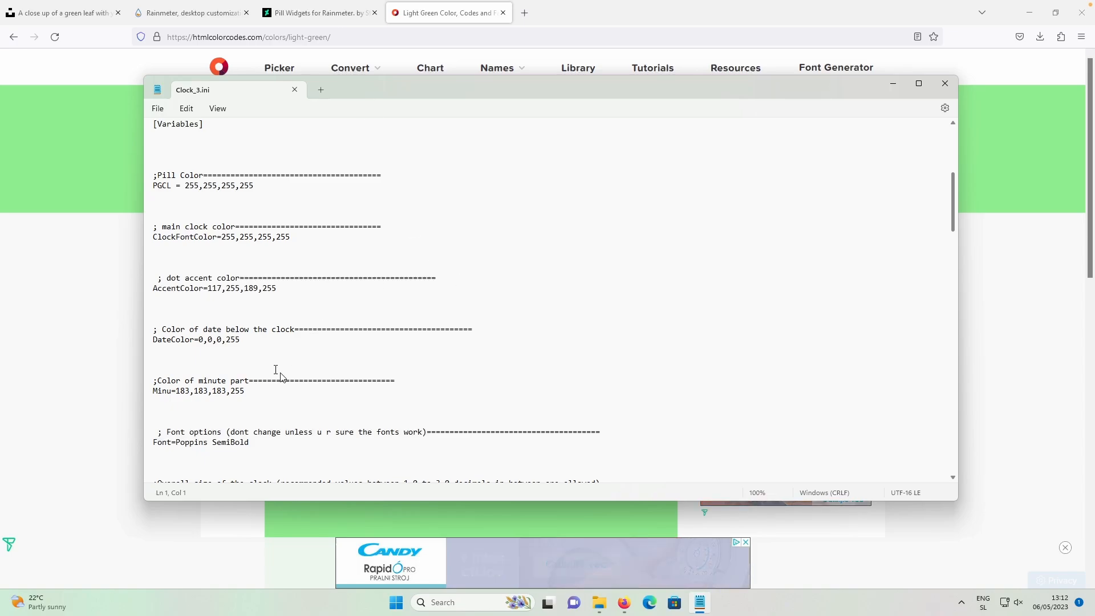
drag(245, 392, 175, 392)
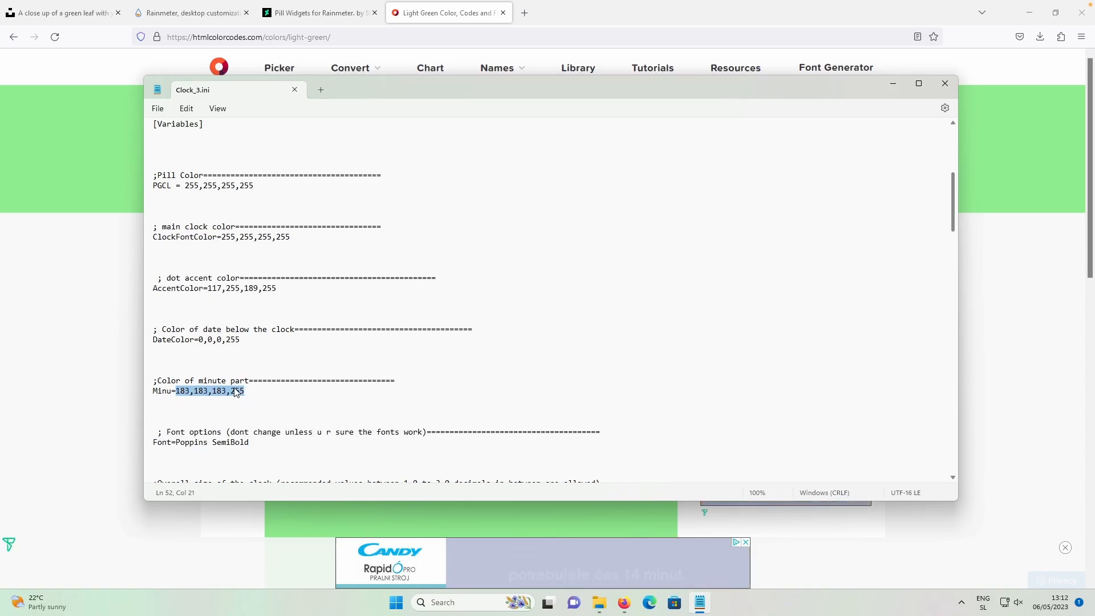
key(ctrl+v)
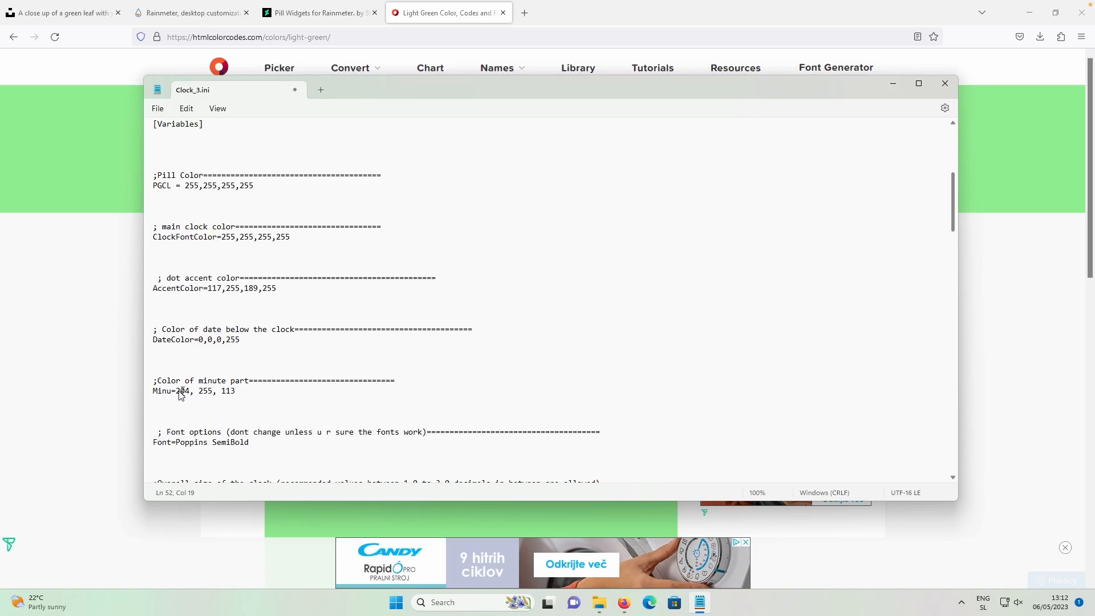
drag(175, 392, 238, 392)
click(243, 392)
key(ctrl+s)
click(159, 110)
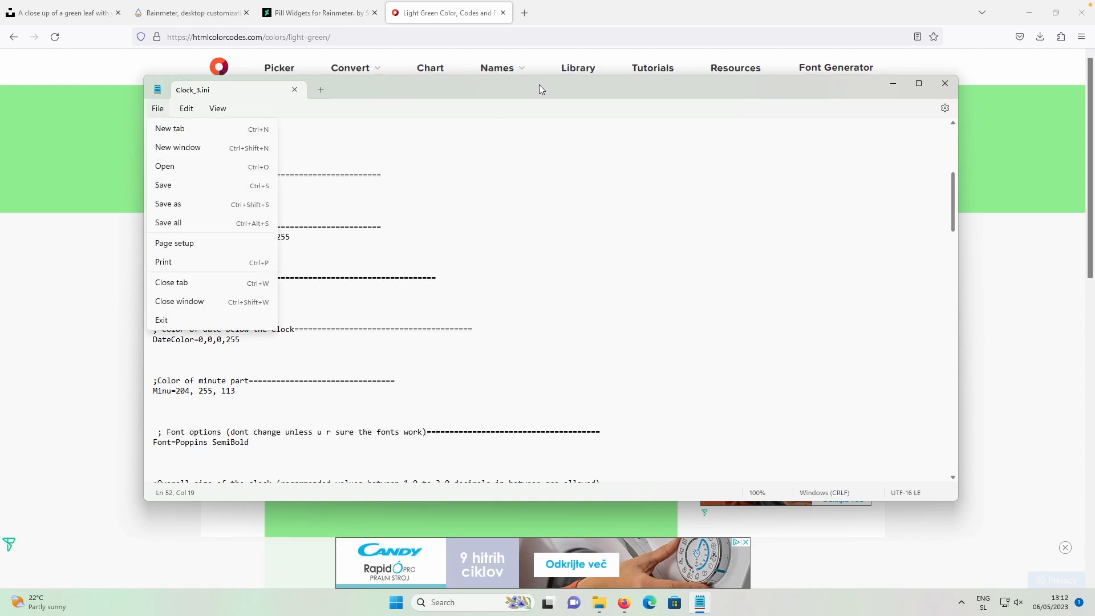
click(588, 87)
click(945, 83)
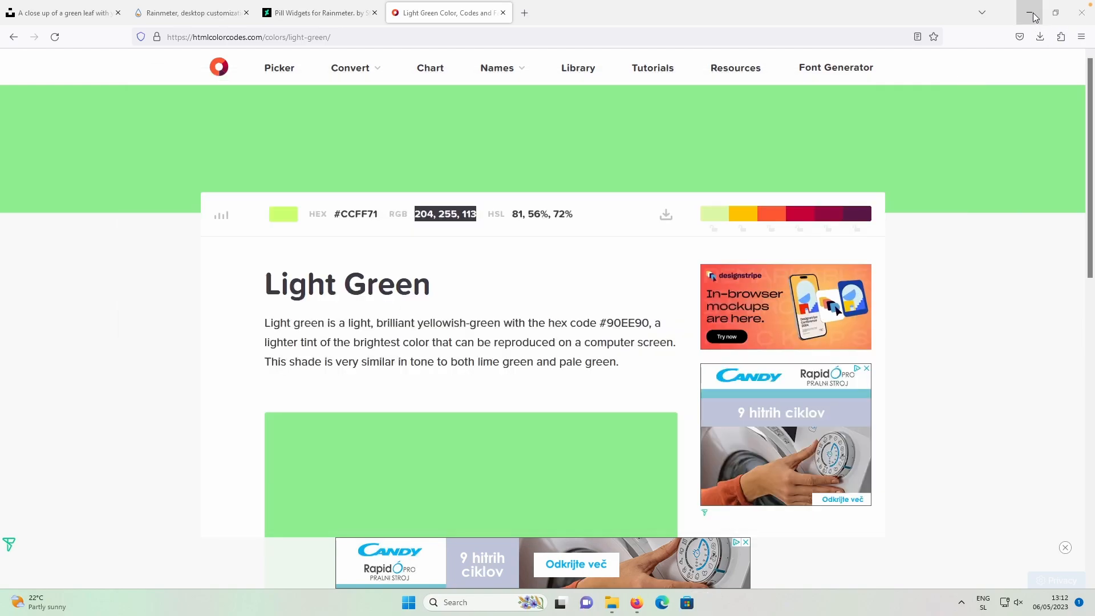
Minimise the browser and refresh the Clock 3 skin on the desktop.
click(1030, 14)
right_click(567, 110)
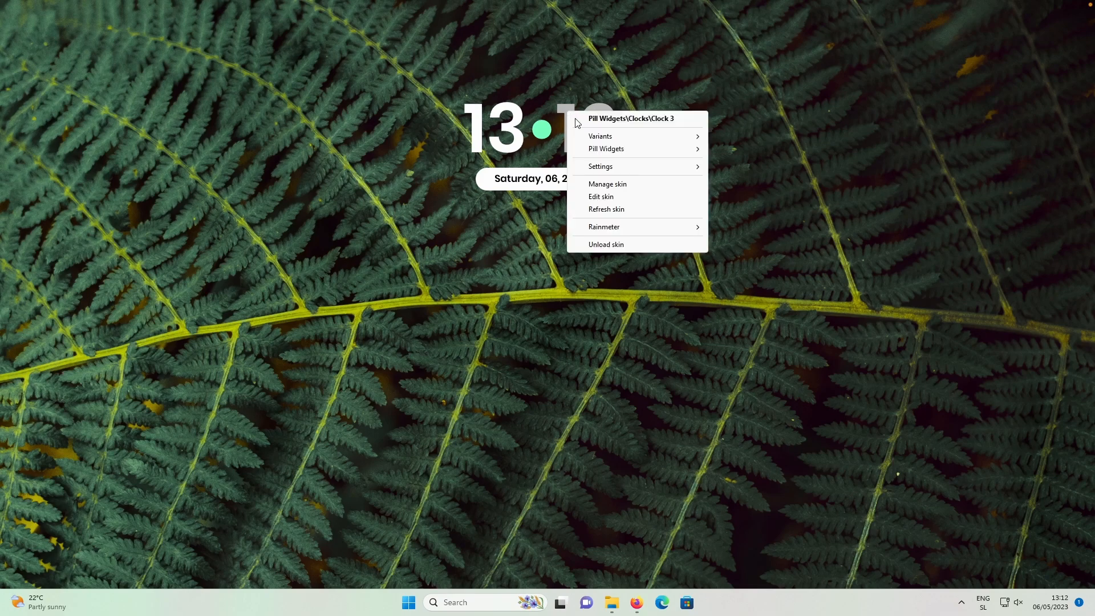
click(606, 209)
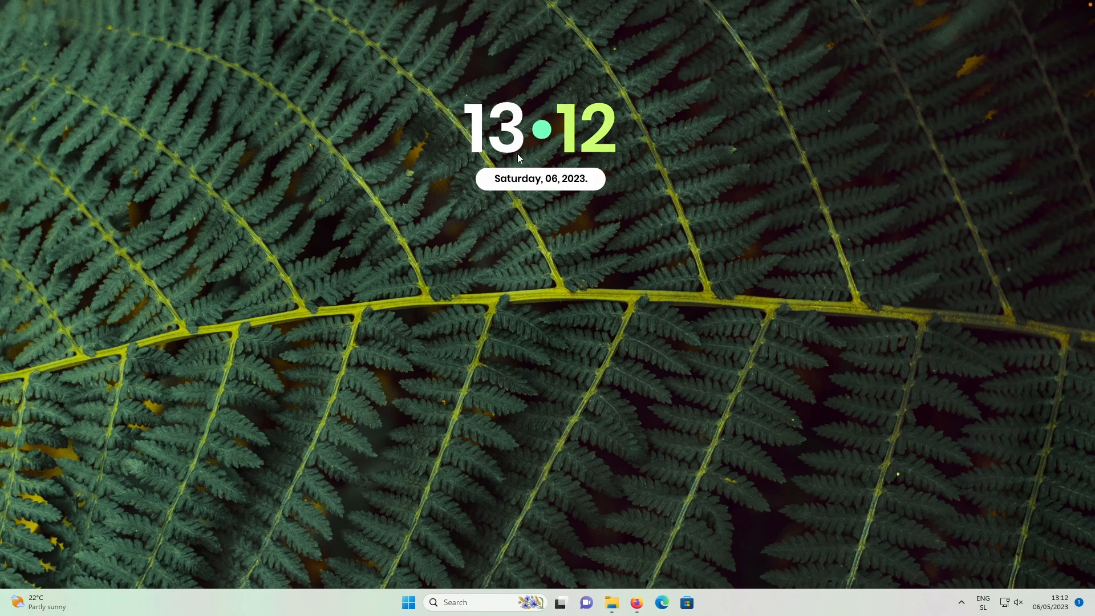
Switch to Firefox, replace the colour-code tab with the JDWS-01 Rainmeter page on sites.google.com, and download its skin package.
click(637, 603)
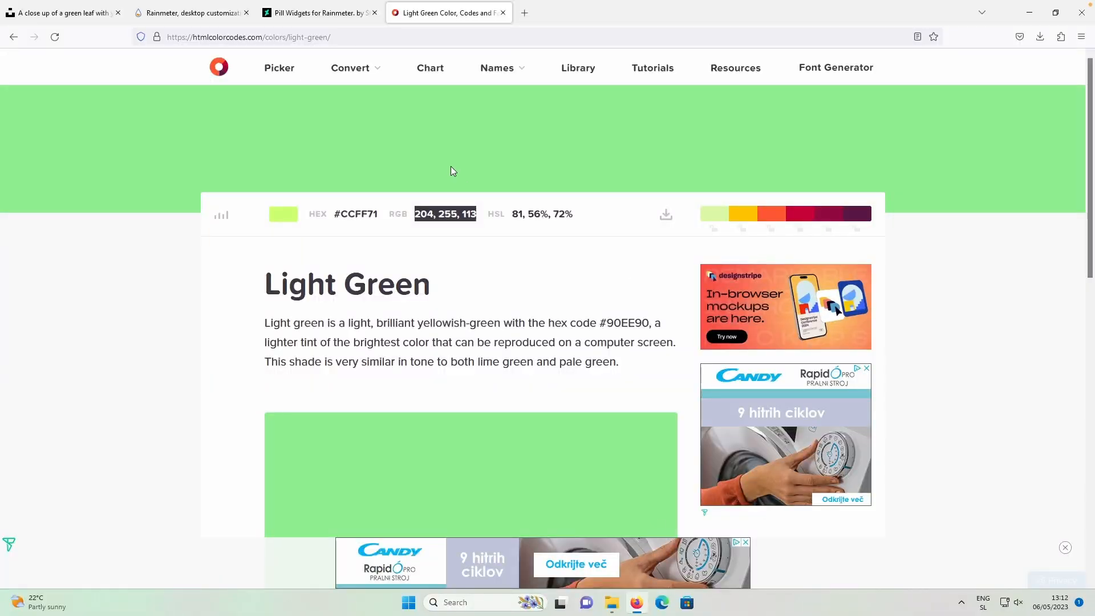
click(503, 13)
click(397, 12)
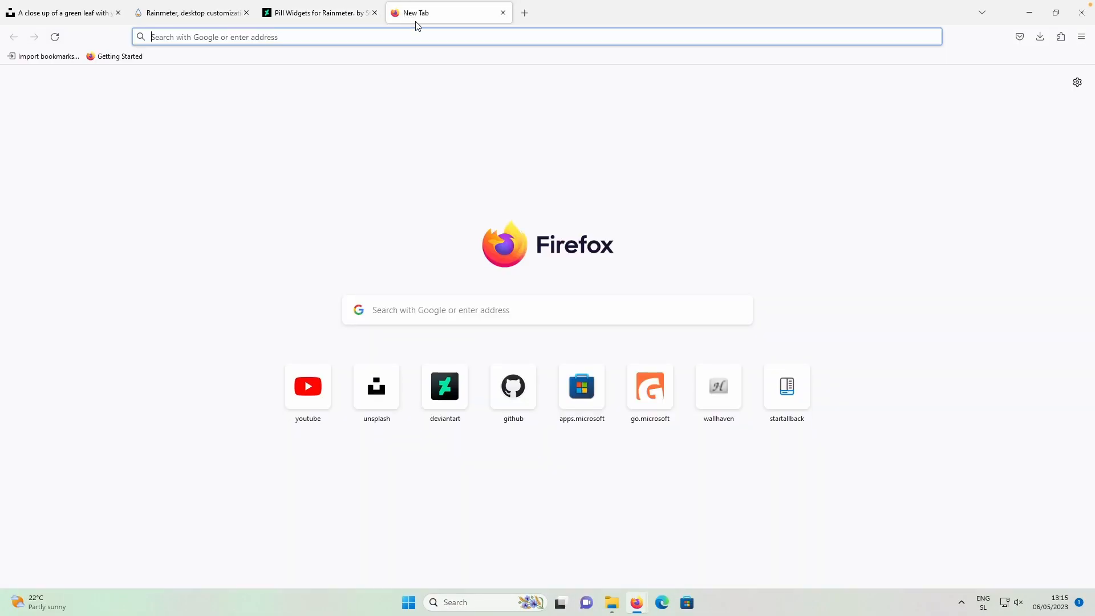
click(432, 36)
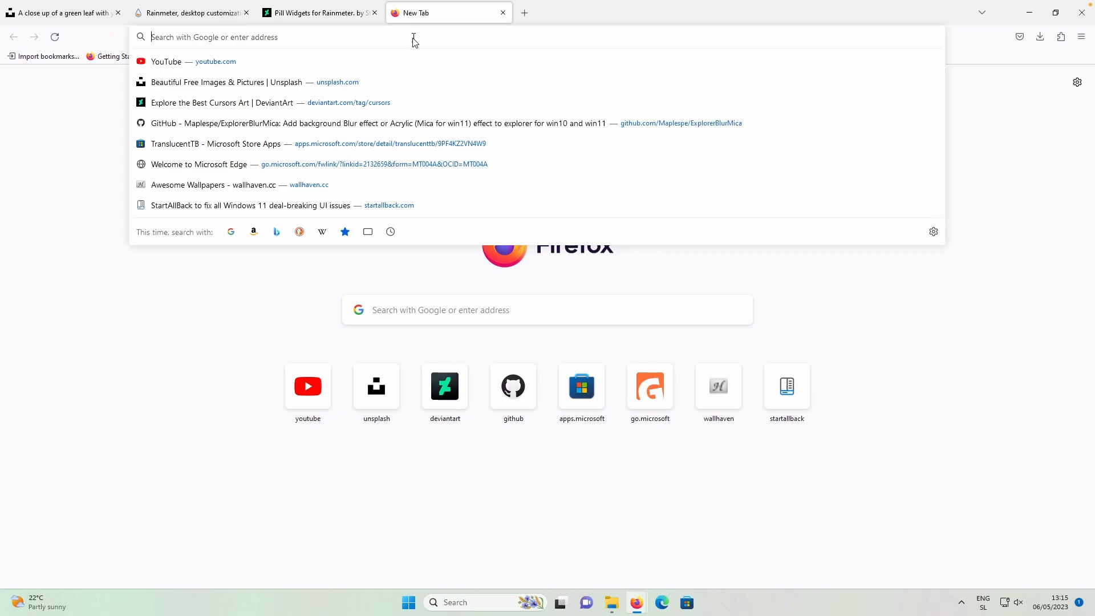
text(https://sites.google.com/view/jelledekkers/rainmeter/jdws-01)
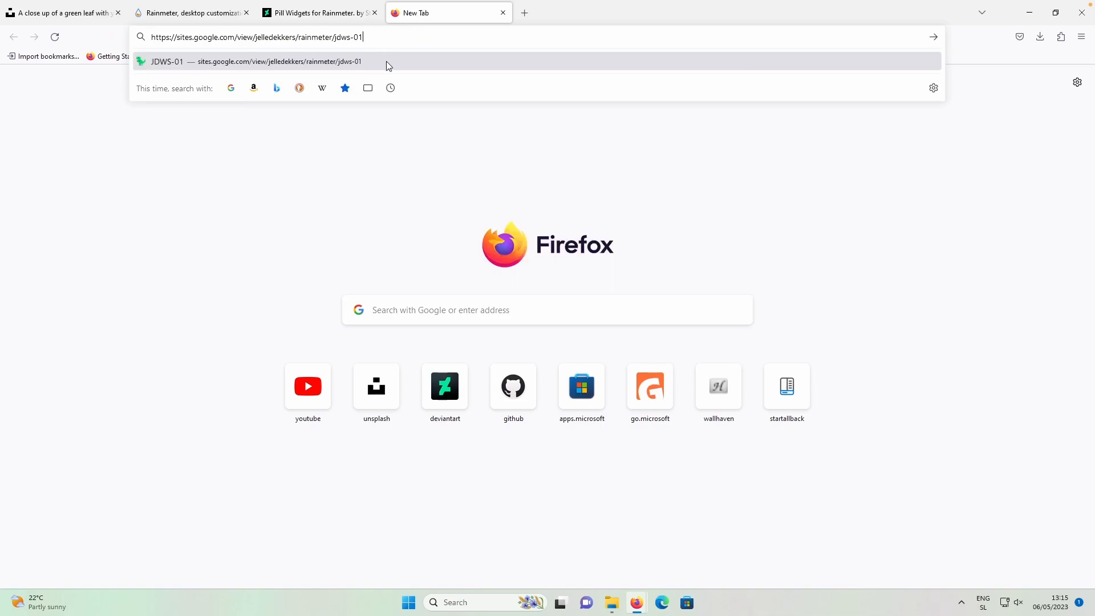
click(386, 60)
scroll(454, 216, down, 6)
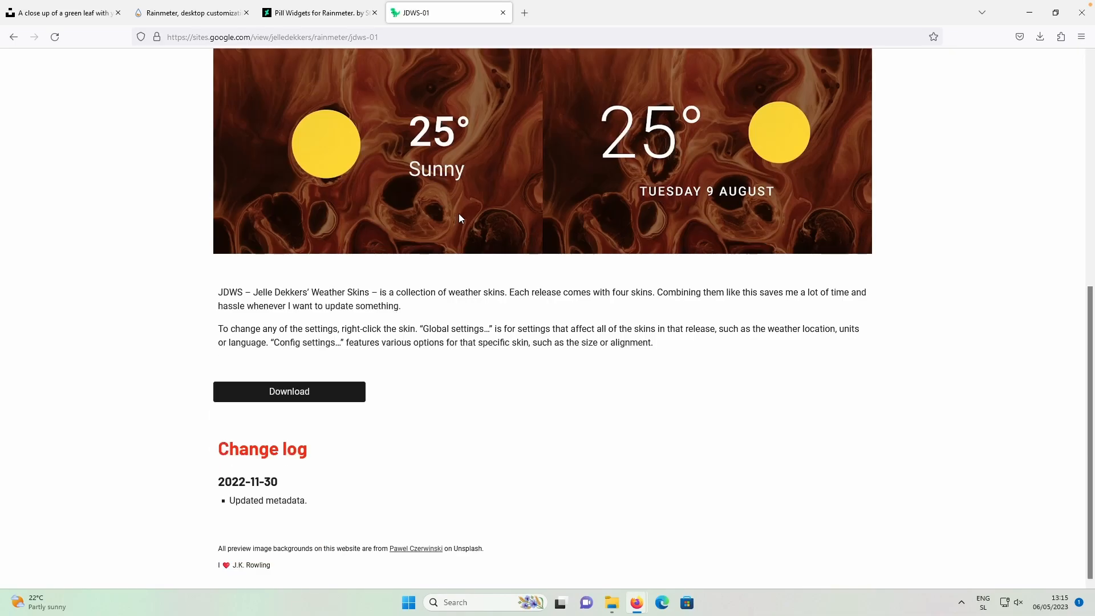
click(329, 393)
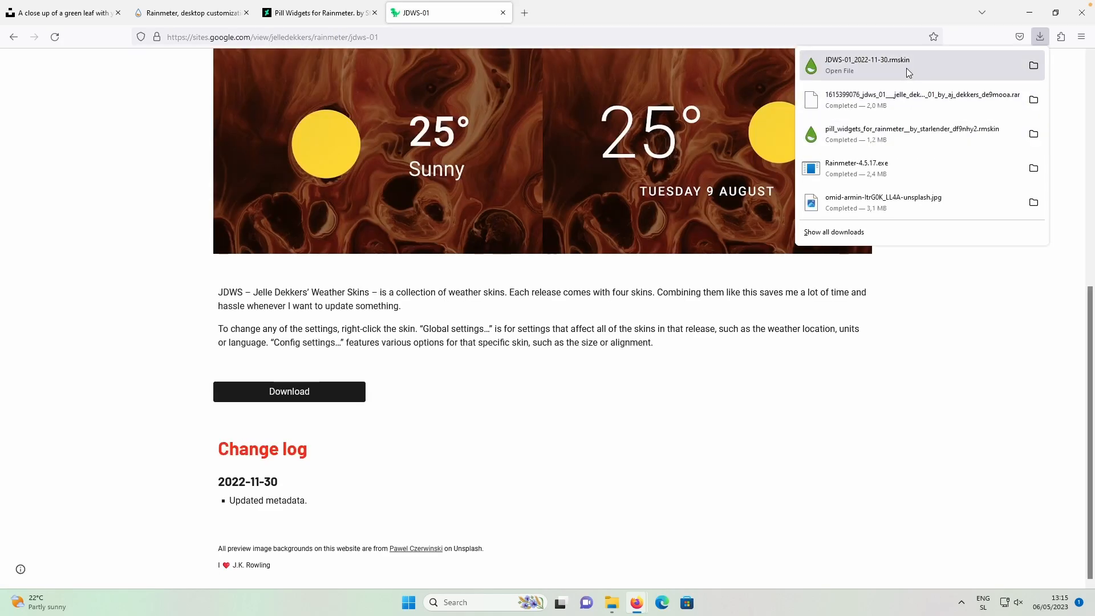
Install the downloaded JDWS-01_2022-11-30.rmskin package in Rainmeter and minimise the browser.
click(888, 67)
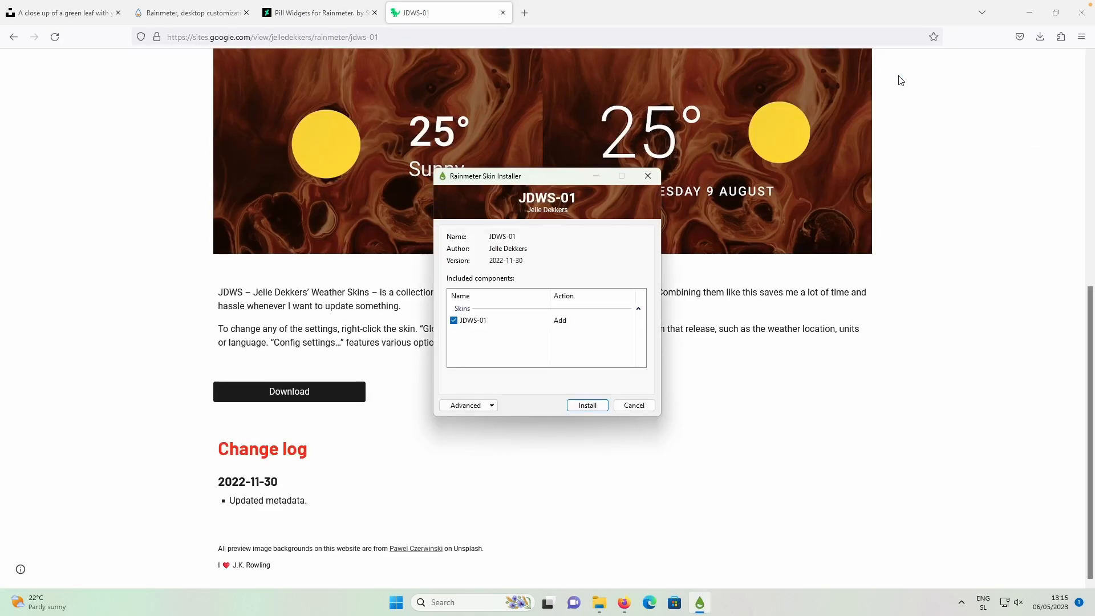
click(587, 405)
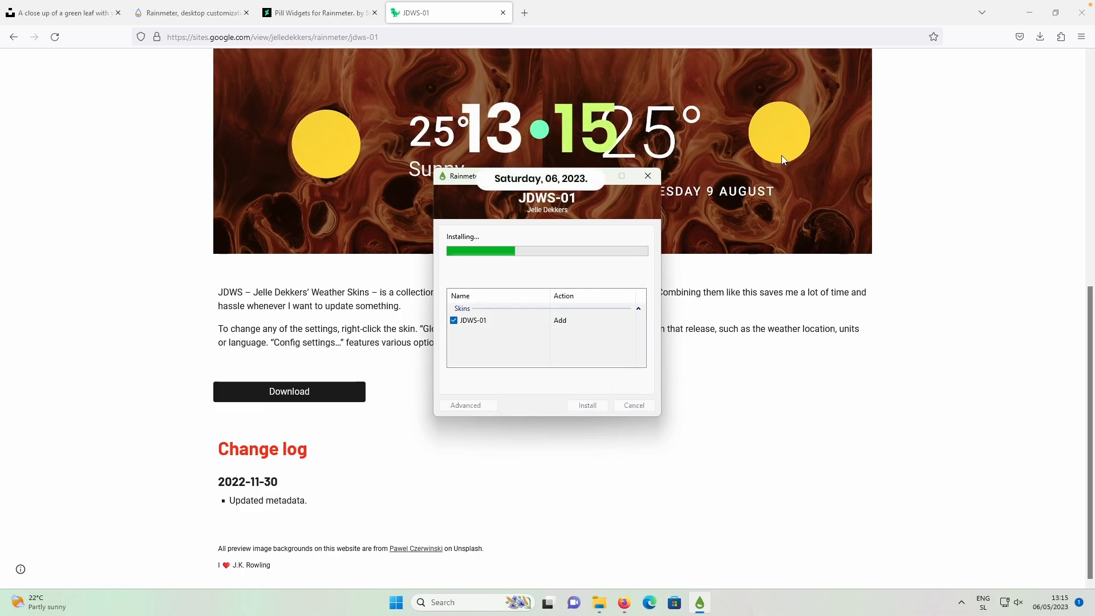
click(1030, 13)
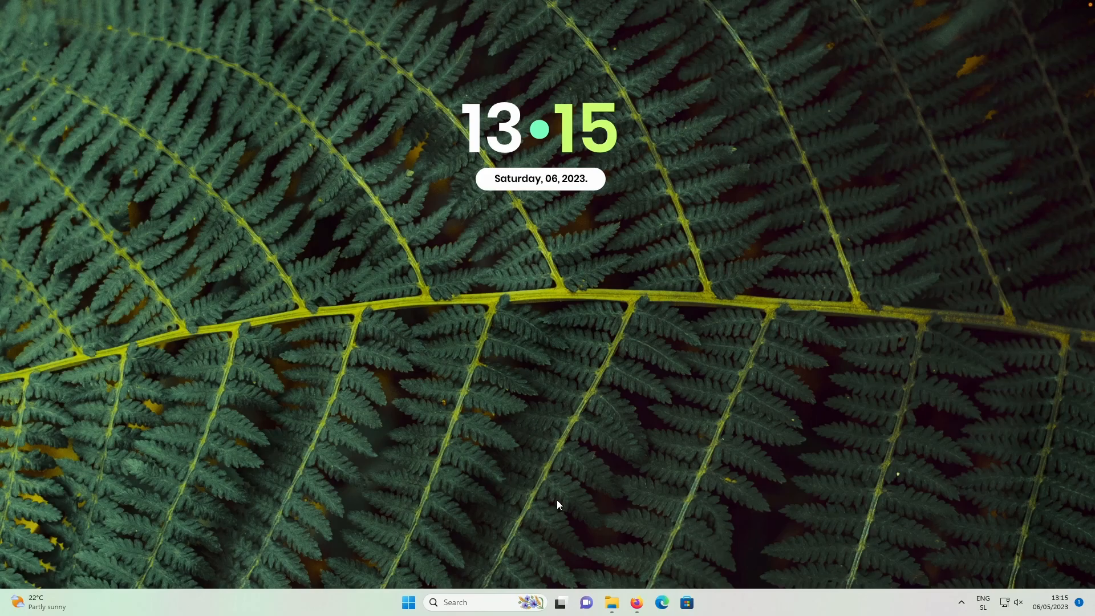
Open the Rainmeter manager, load the Opmeer.ini skin from JDWS-01, and move the weather widget to about 281, 235 on the desktop.
click(966, 604)
click(961, 567)
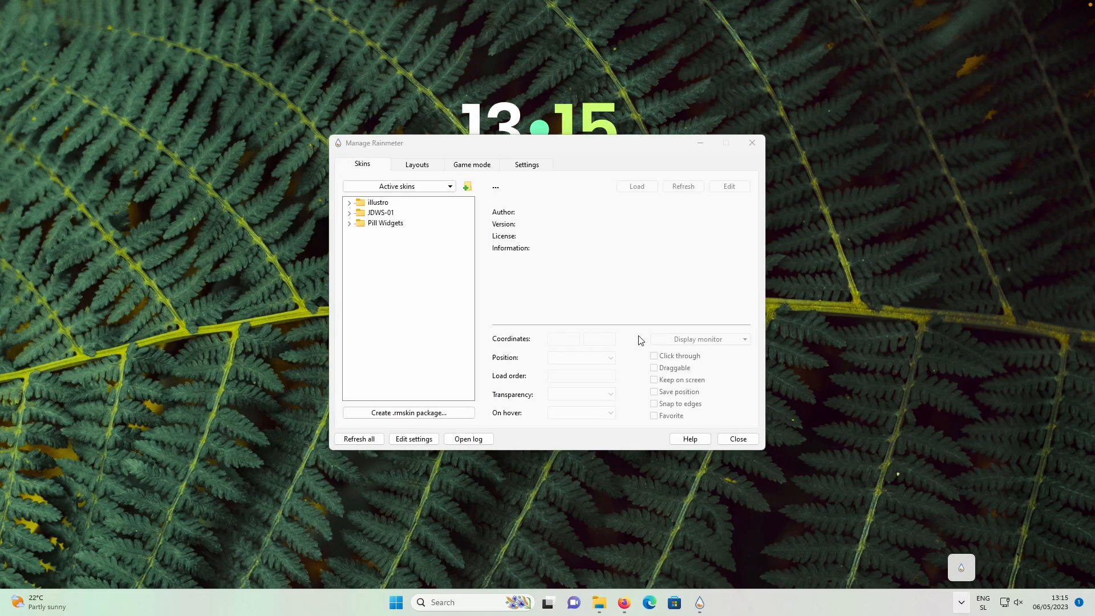
click(349, 212)
click(388, 215)
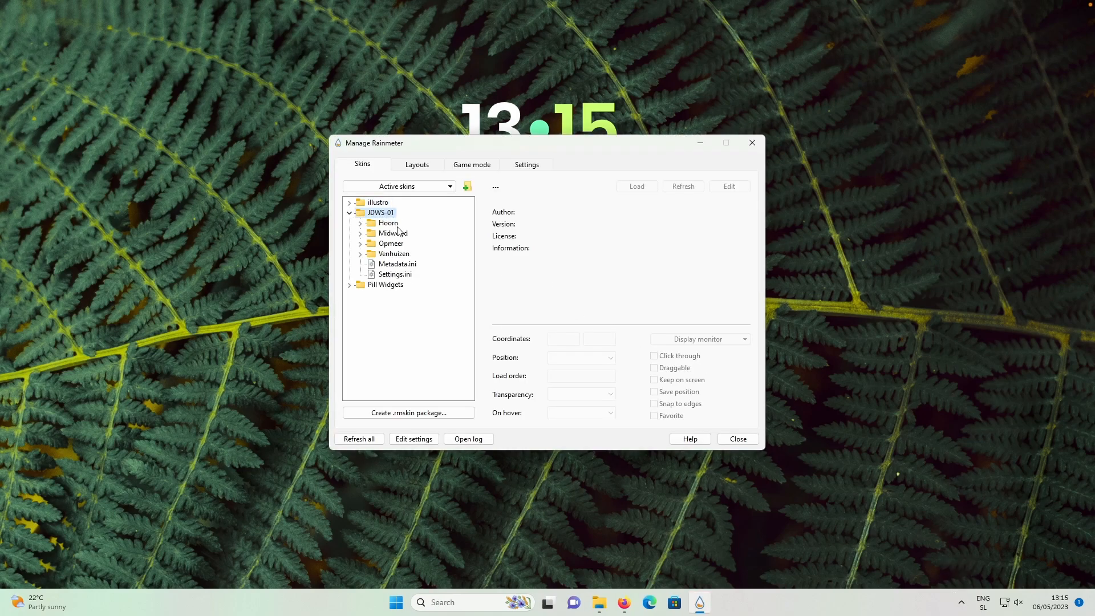
click(388, 245)
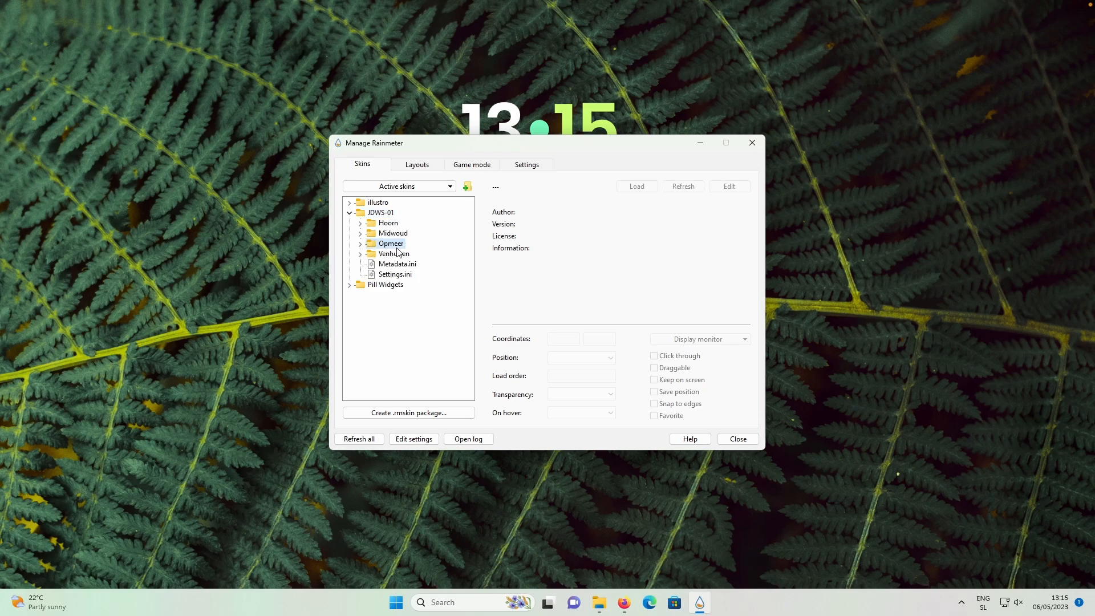
click(360, 243)
click(406, 254)
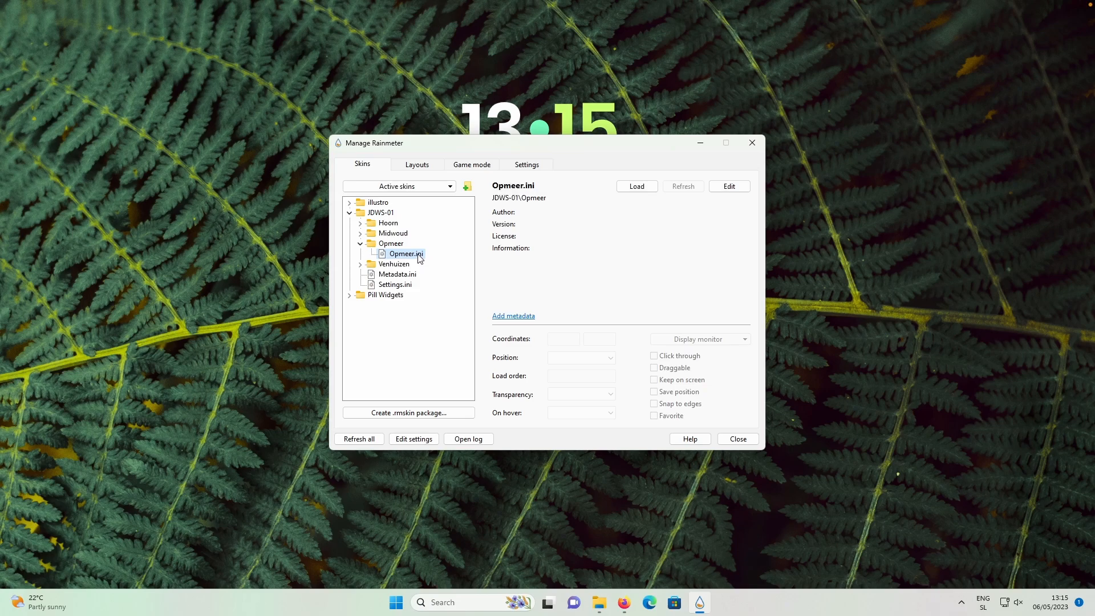
double_click(419, 257)
drag(44, 22, 174, 152)
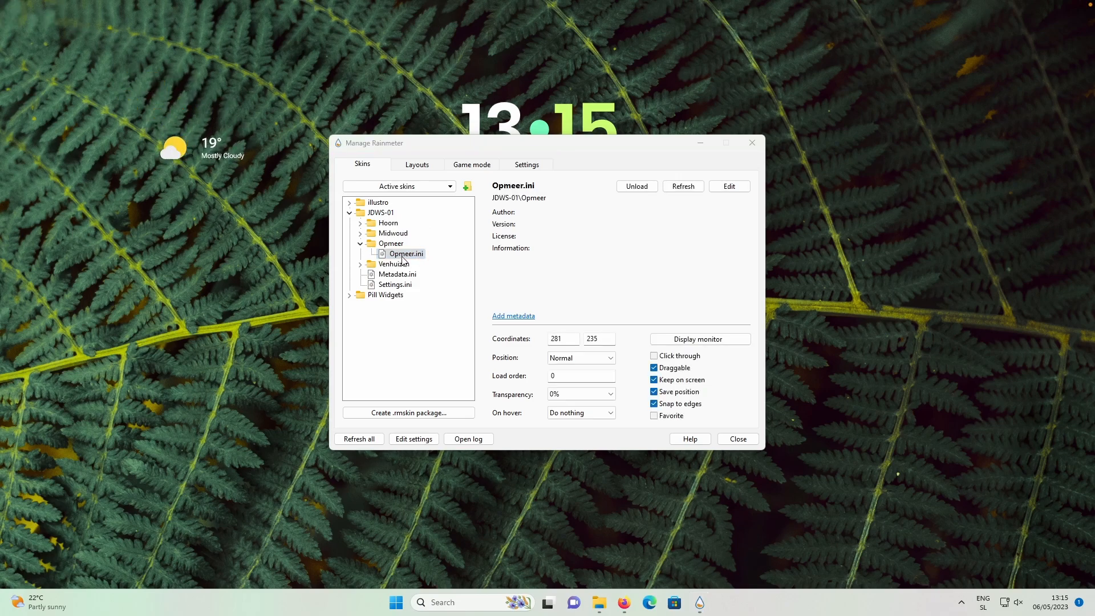
Open the JDWS-01 Settings.ini skin's Variables.inc file, set WeatherLocation to London, then save and close the file.
click(406, 255)
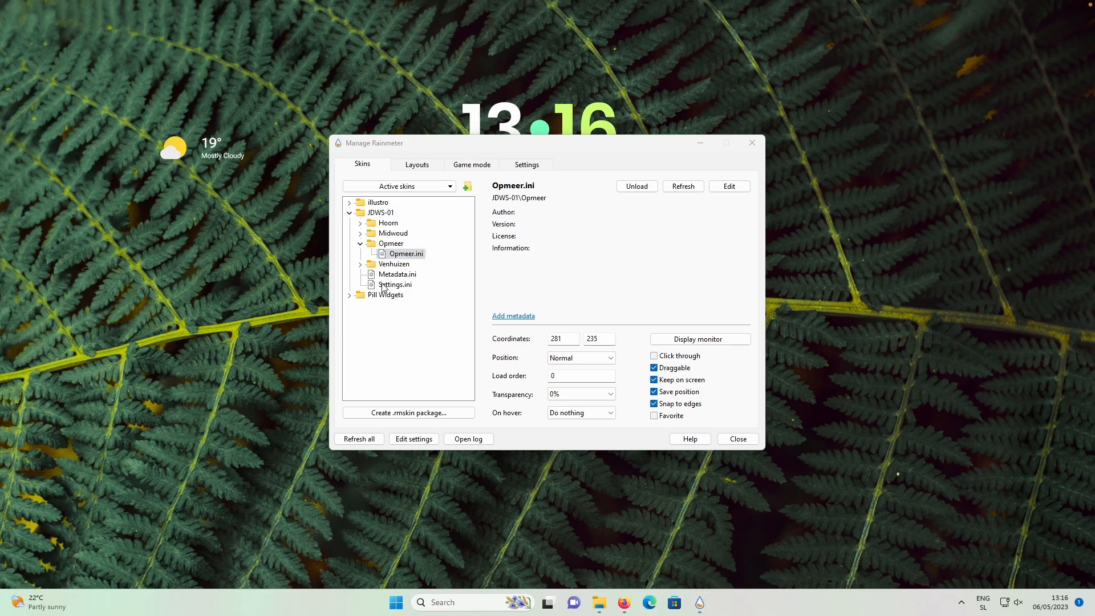
double_click(388, 286)
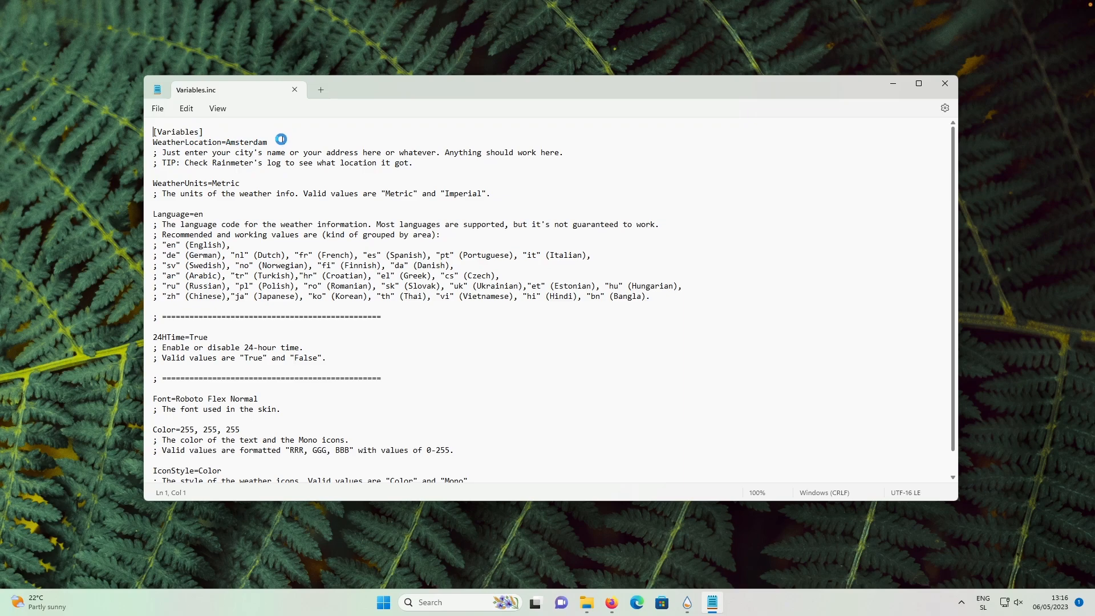
drag(277, 141, 231, 142)
key(XF86AudioRaiseVolume)
key(BackSpace)
key(BackSpace)
text(London)
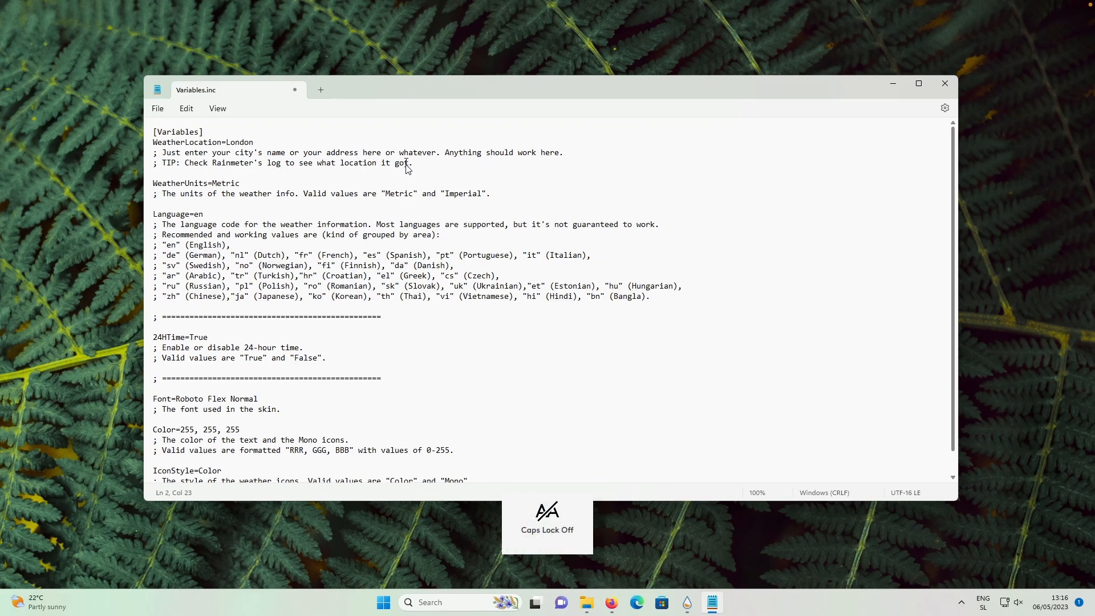
click(158, 109)
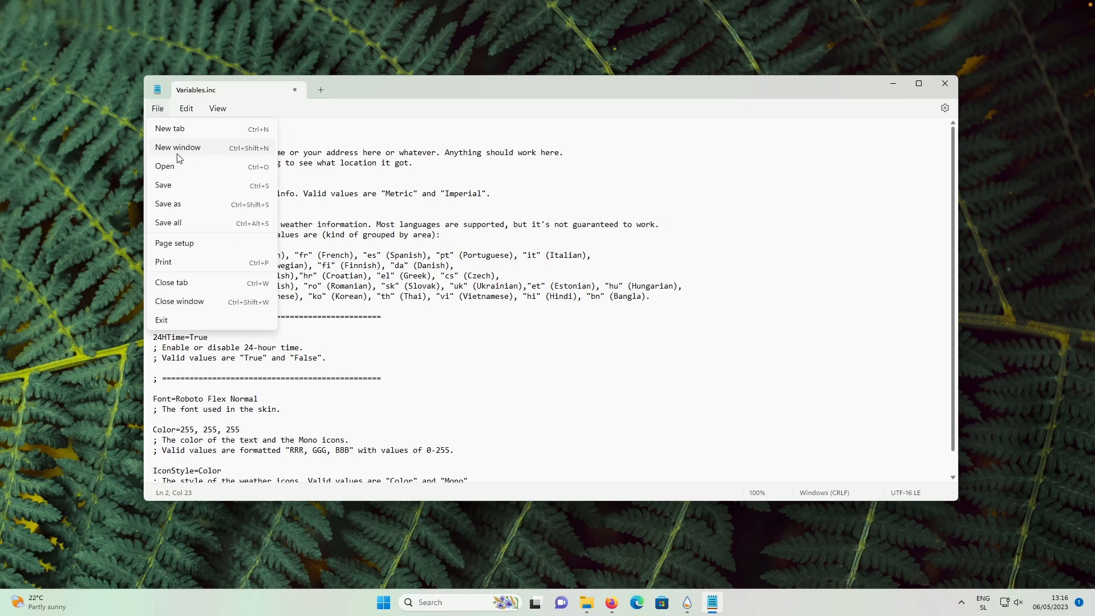
click(208, 189)
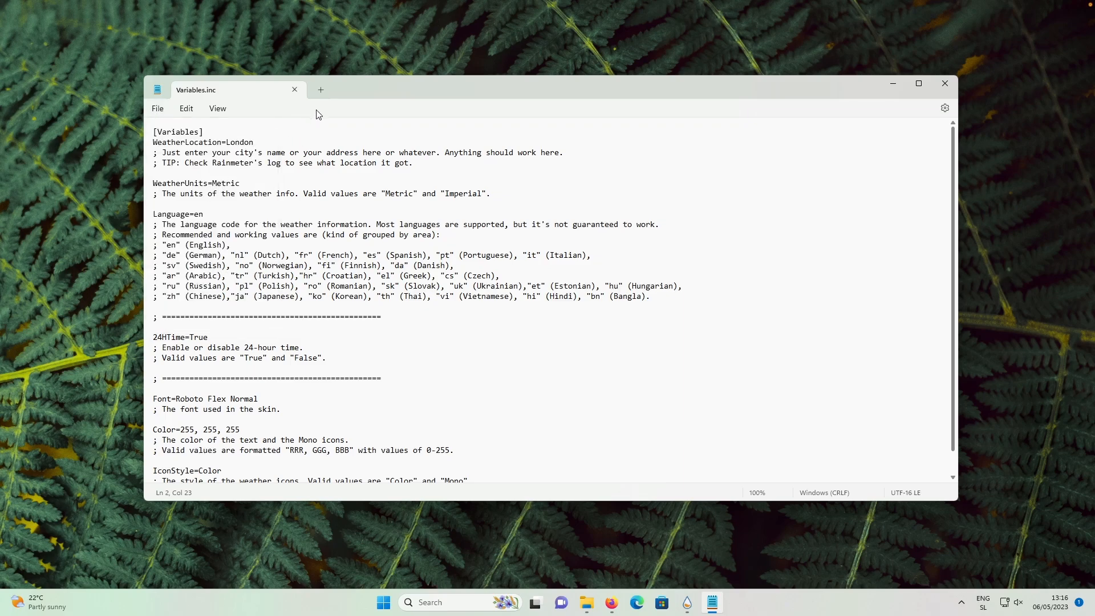
click(951, 84)
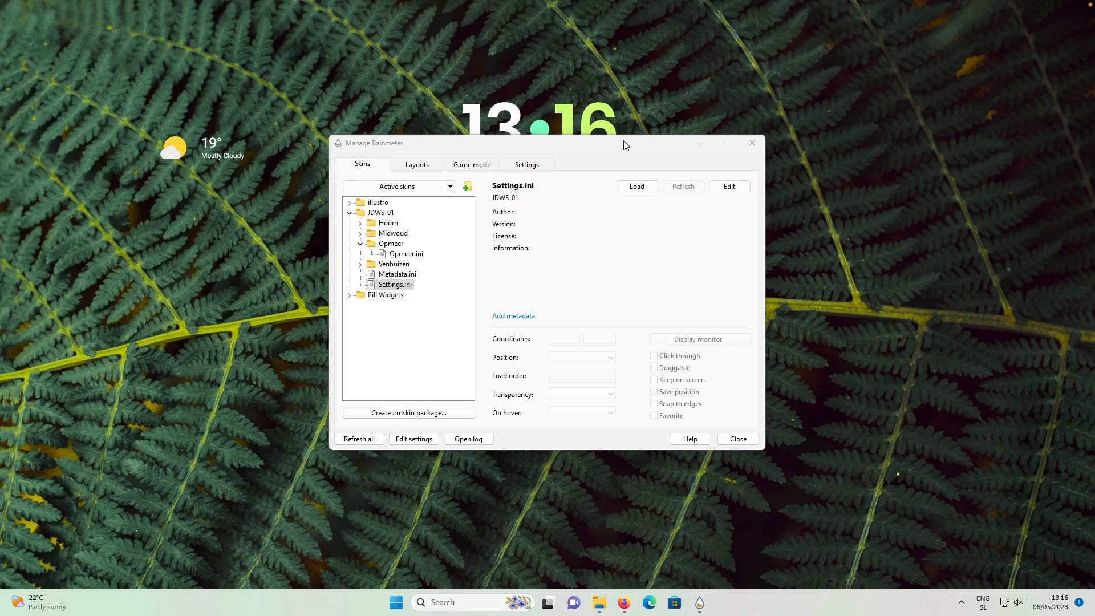
Close the Rainmeter manager, refresh the Opmeer weather widget, and place it centred just below the clock's date pill.
click(751, 143)
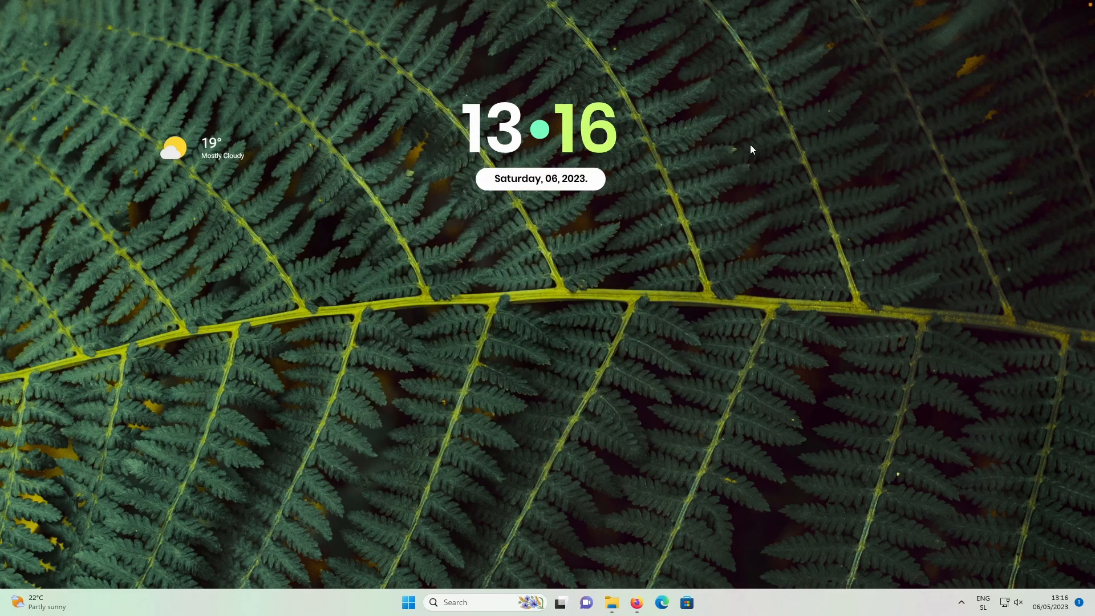
right_click(177, 150)
click(238, 287)
drag(174, 152, 502, 218)
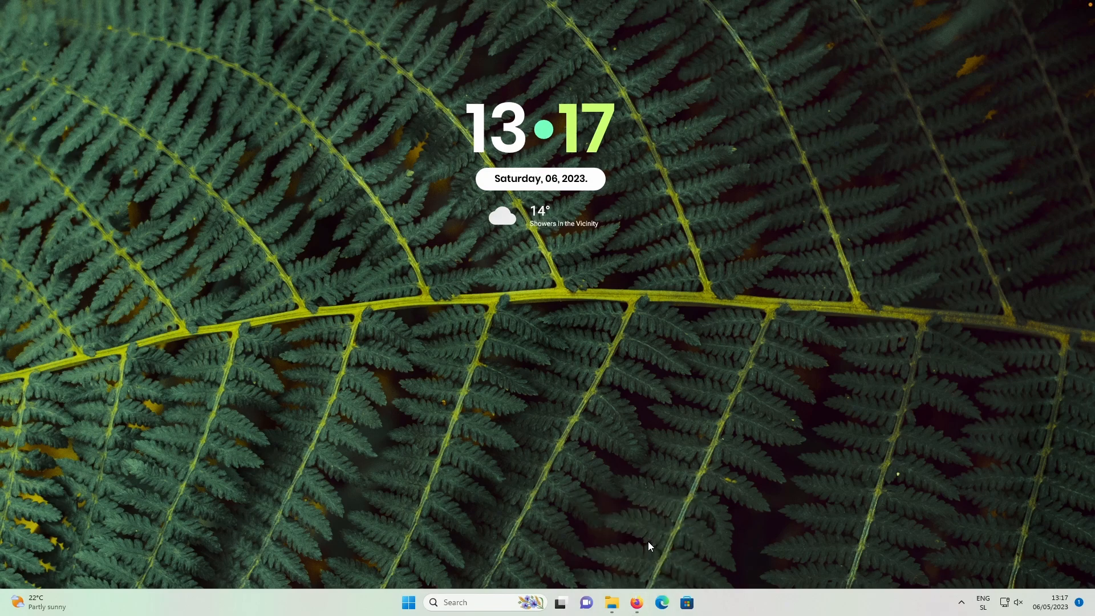
Search for "jax core modular players" in a new Firefox tab and download ModularPlayers_v2.64.rmskin from the GitHub releases page.
click(637, 602)
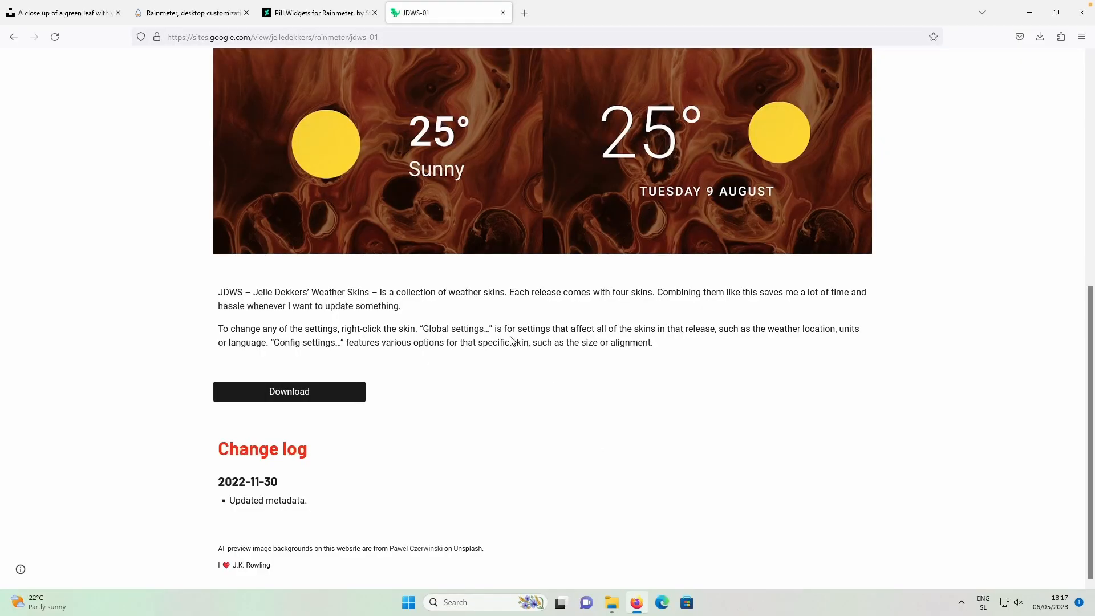
click(524, 13)
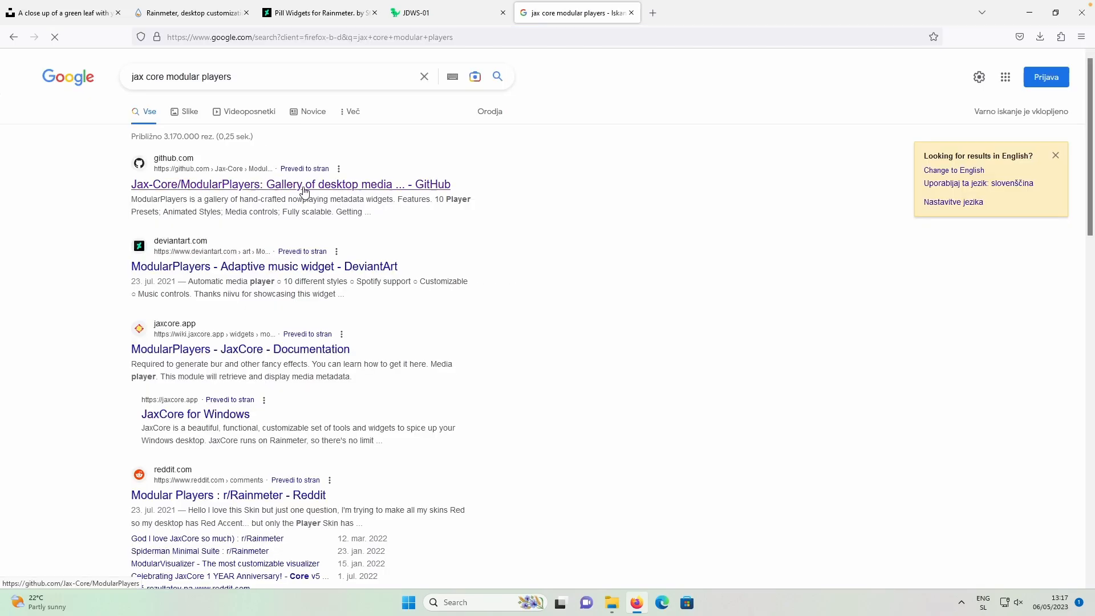
click(274, 182)
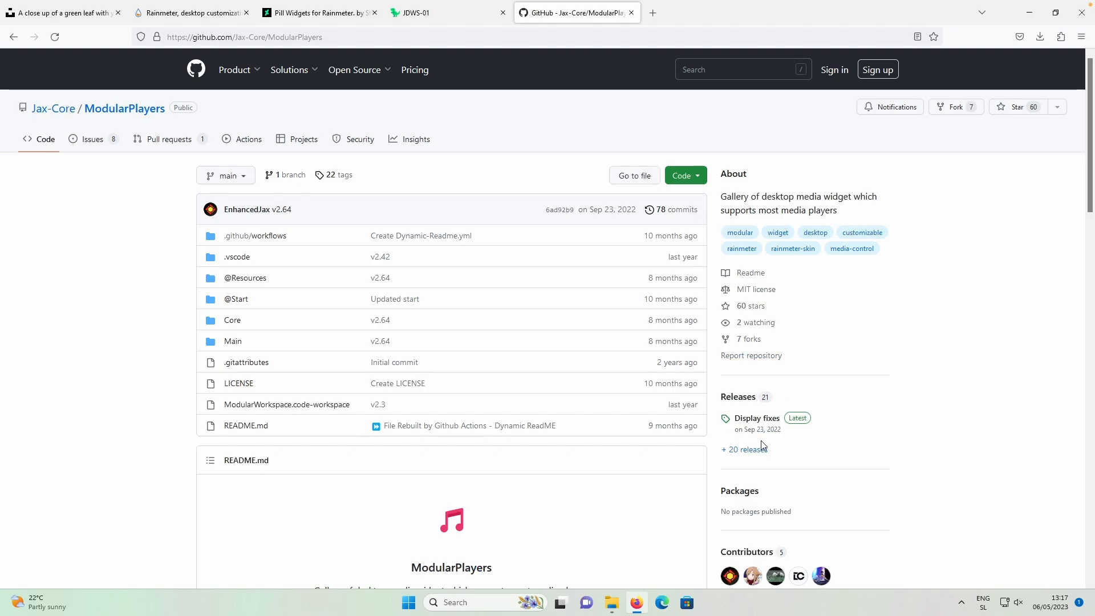
click(741, 401)
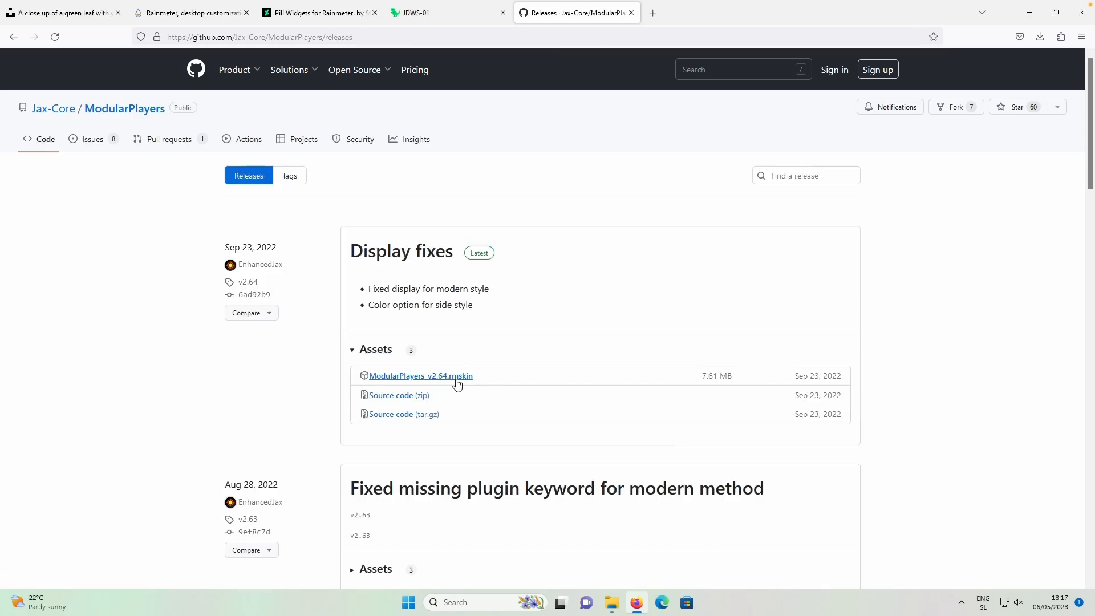
click(469, 380)
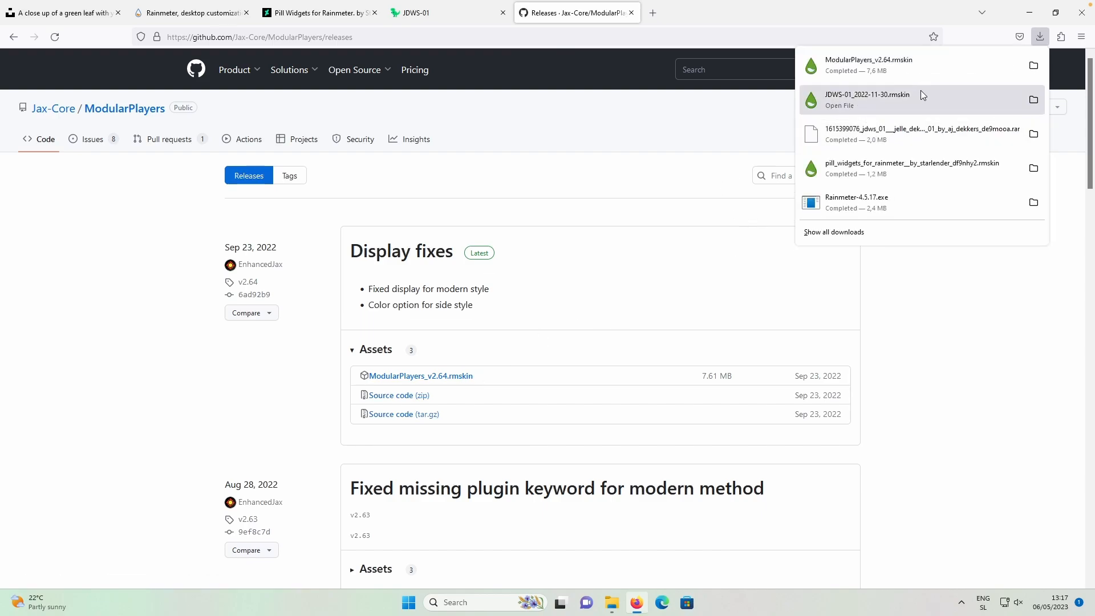
Install the ModularPlayers_v2.64.rmskin package with its included skins, minimise the browser, and install the required JaxCore dependency.
click(917, 64)
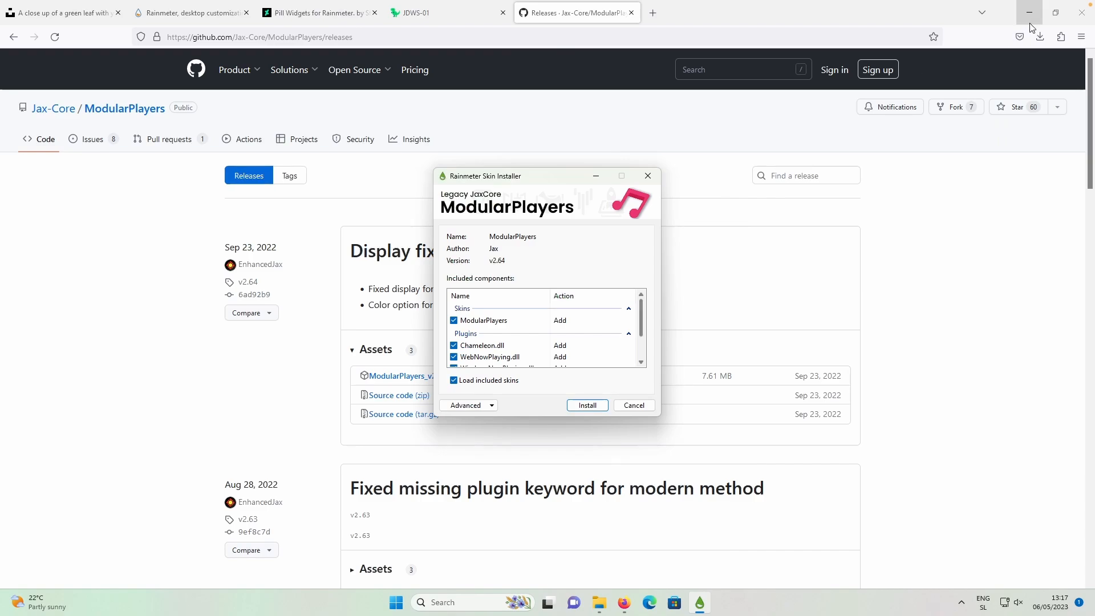
click(588, 405)
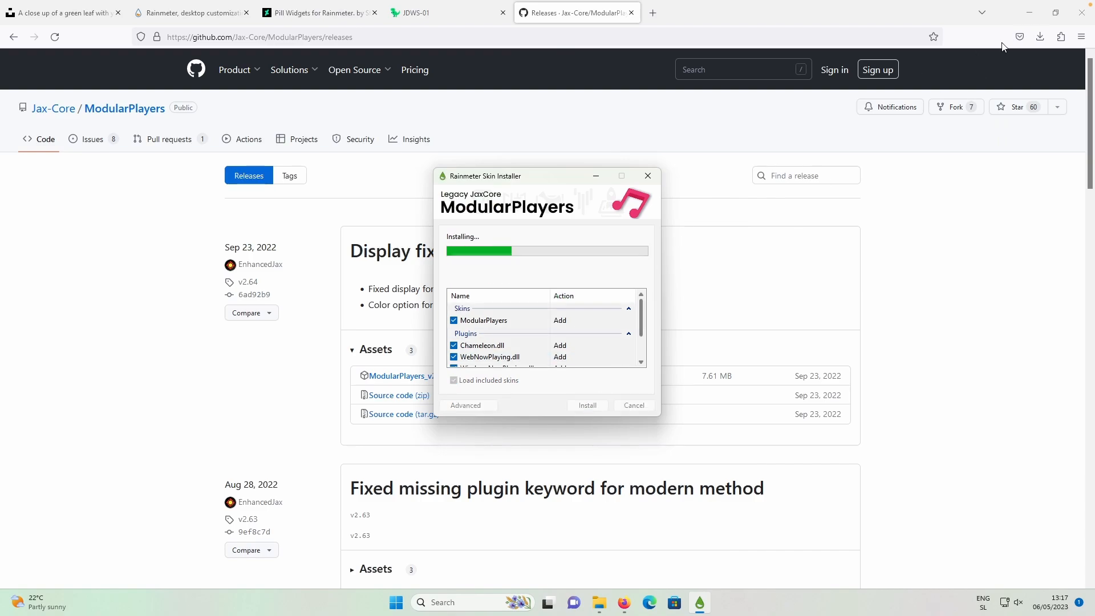
click(1029, 13)
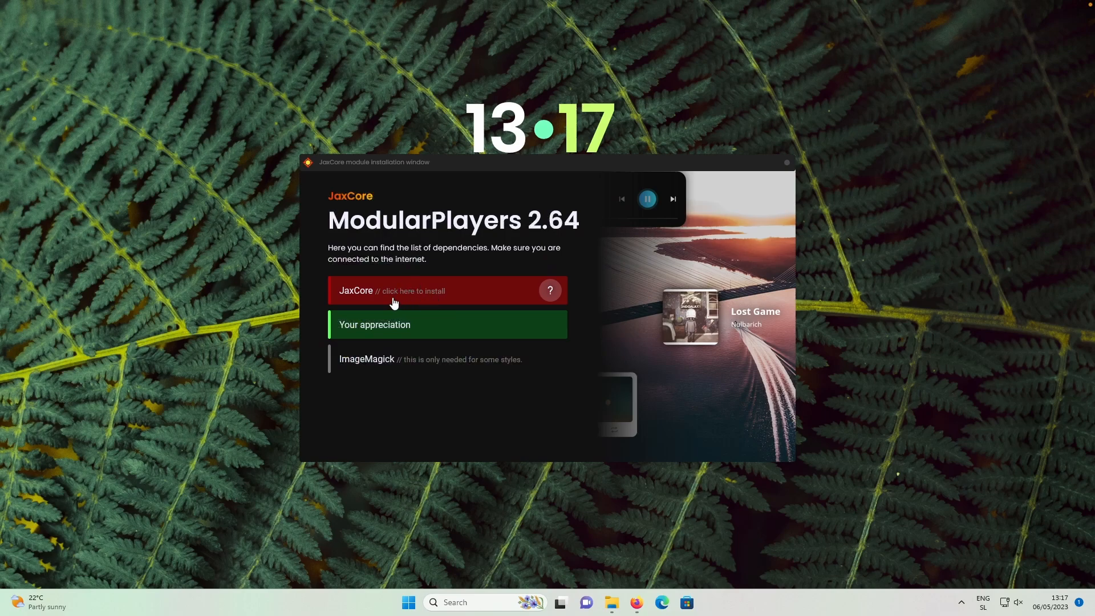
click(432, 296)
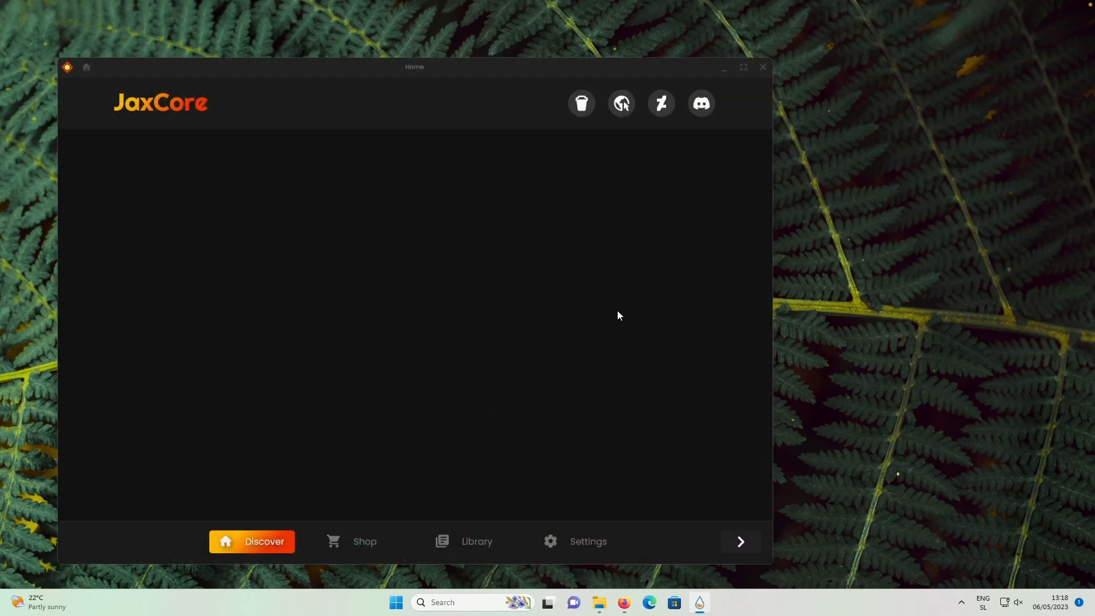
Open the ModularPlayers settings from the JaxCore library and activate the widget.
click(500, 542)
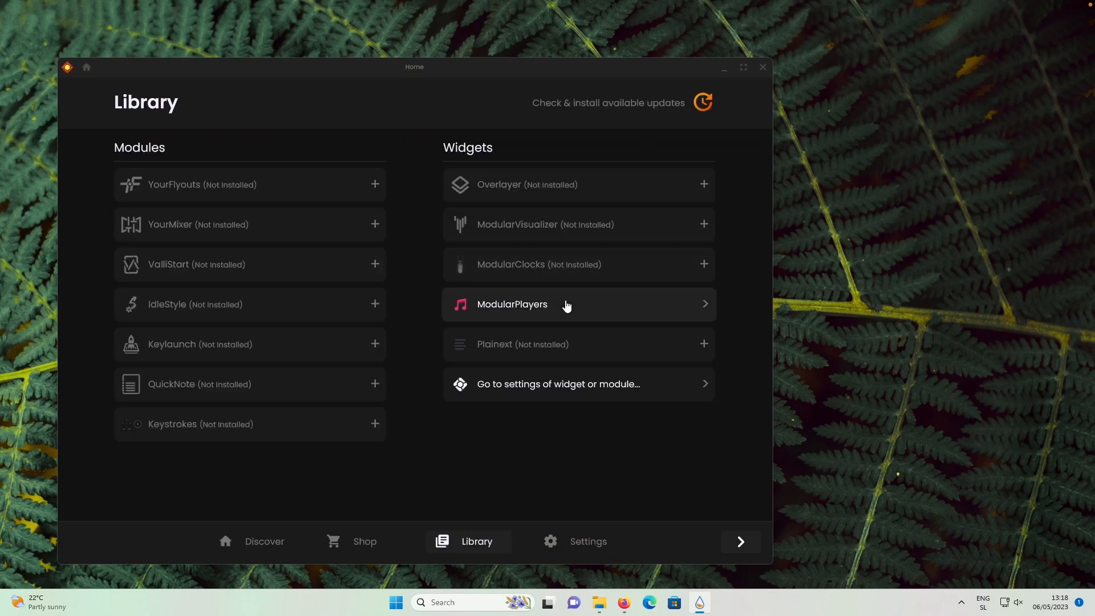
click(562, 308)
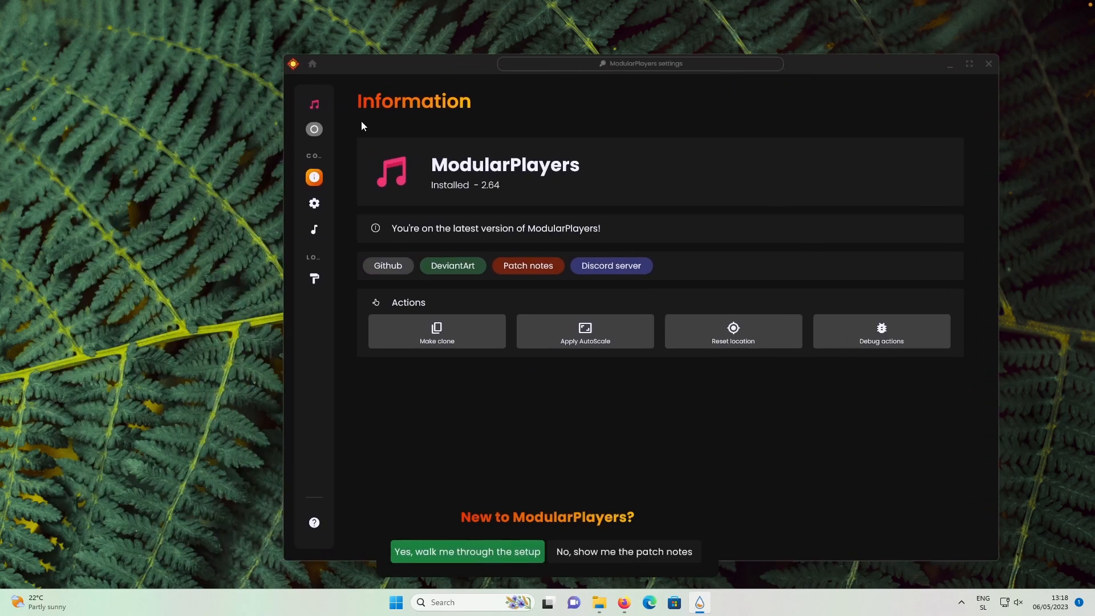
mouse_move(325, 133)
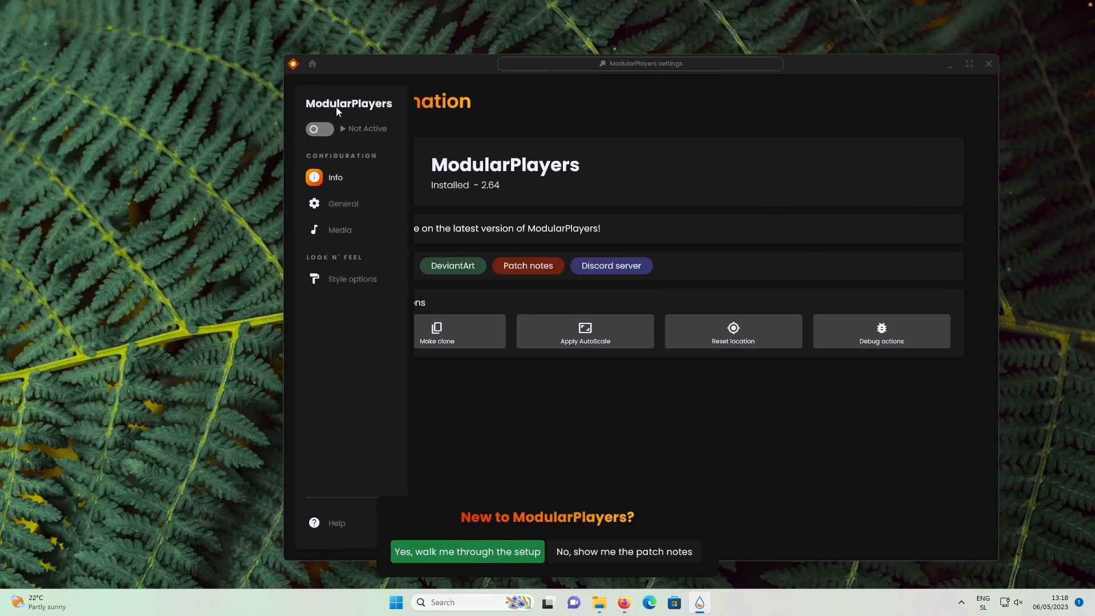
click(319, 129)
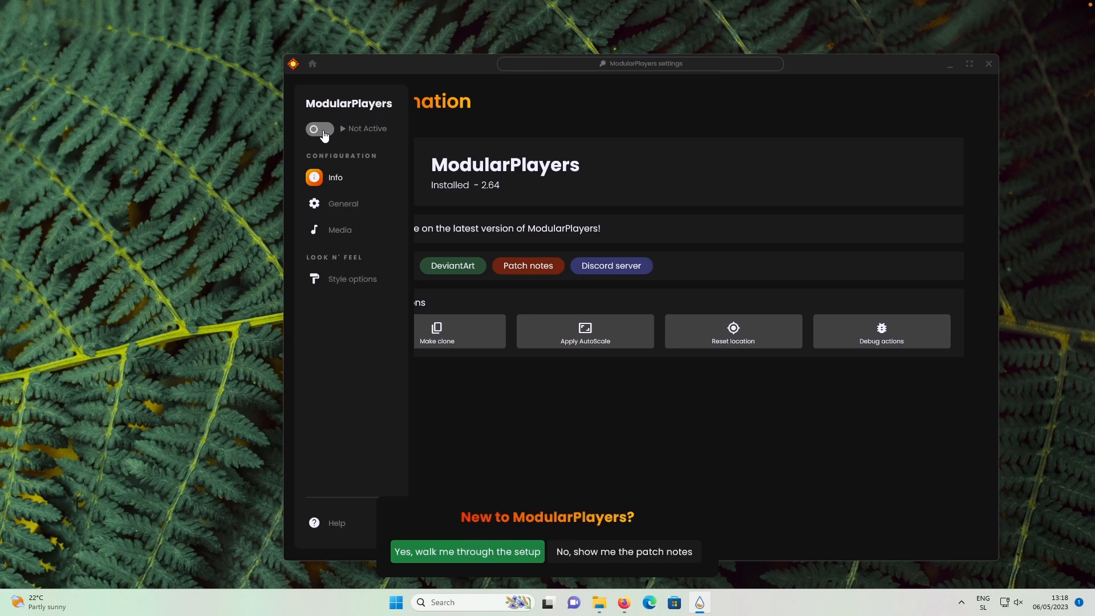
Switch the music player to the Win11 layout and set its blur variant and rounding to Standard.
click(349, 205)
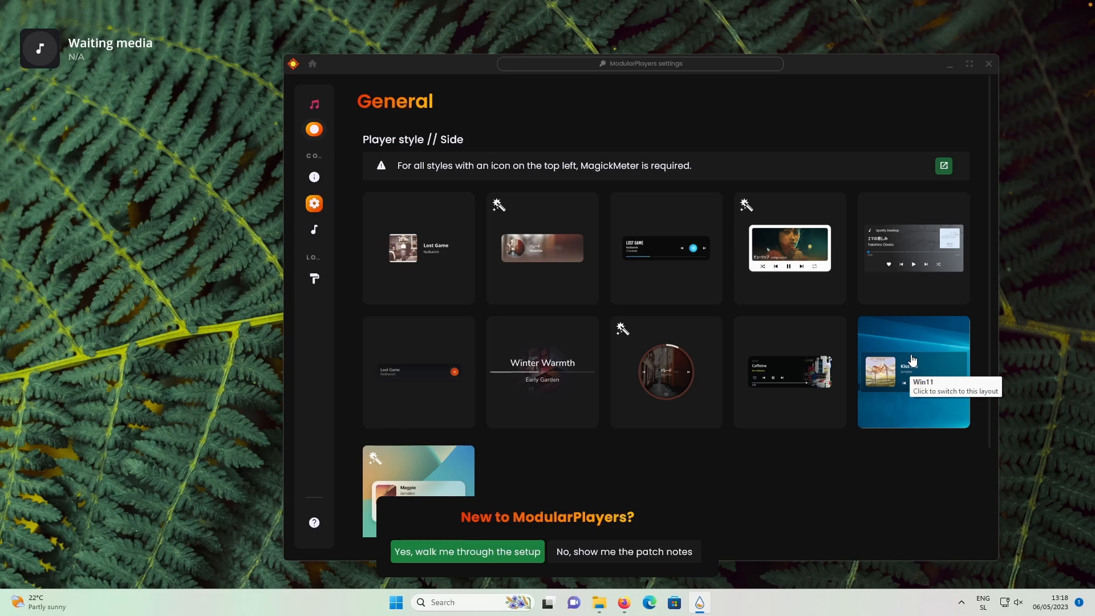
click(913, 359)
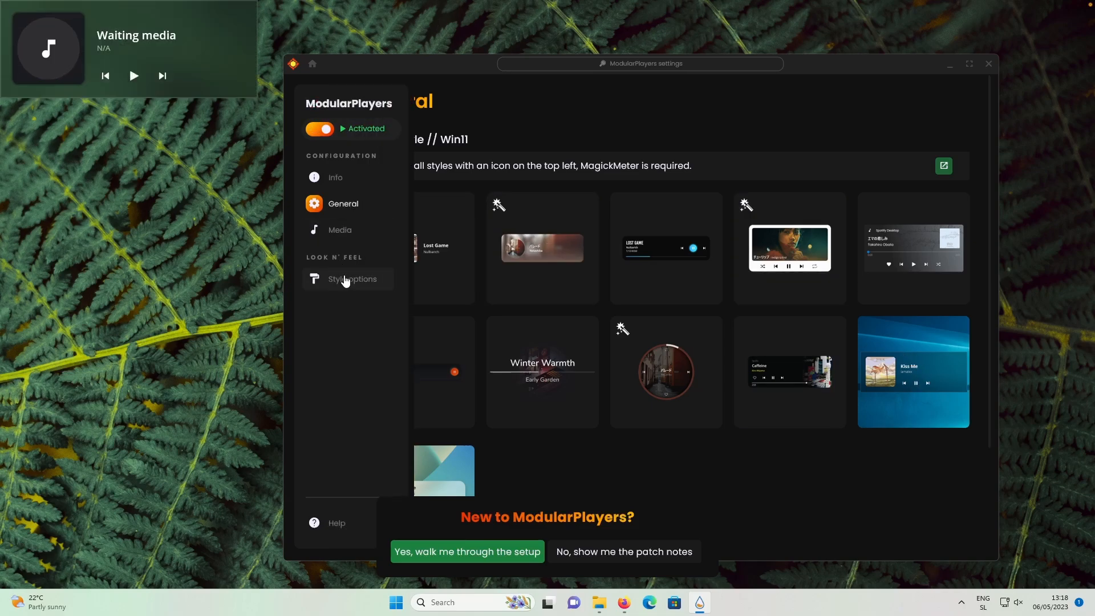
click(346, 279)
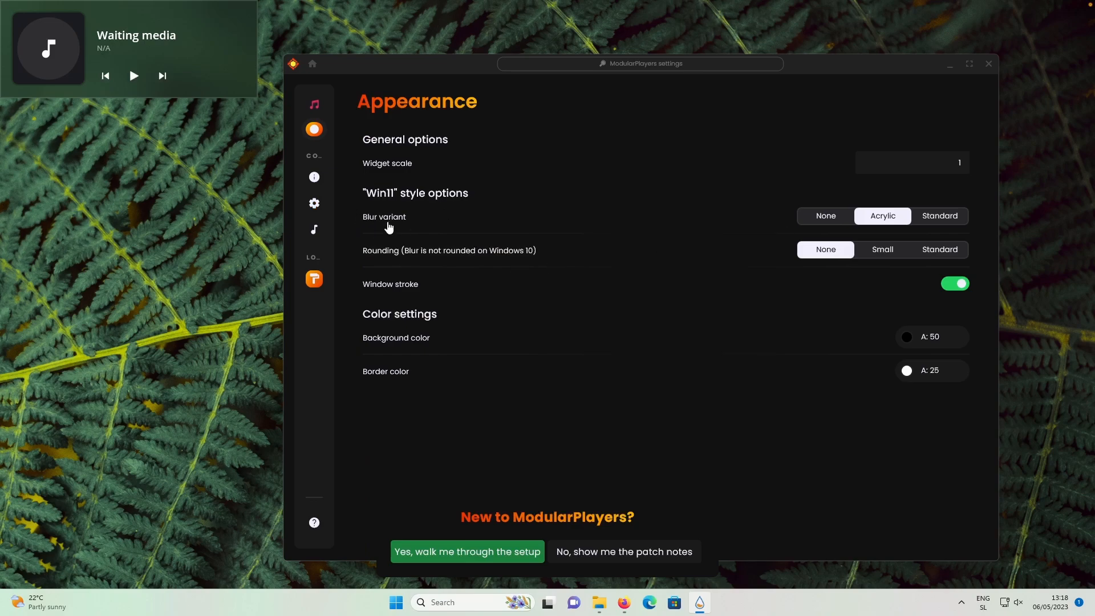
click(934, 222)
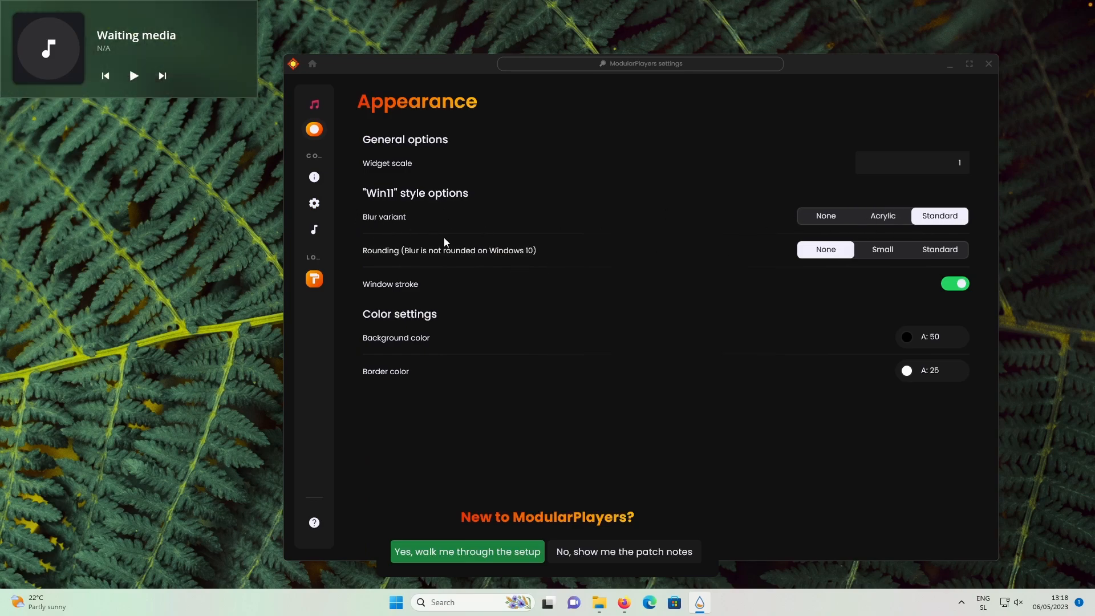
click(935, 250)
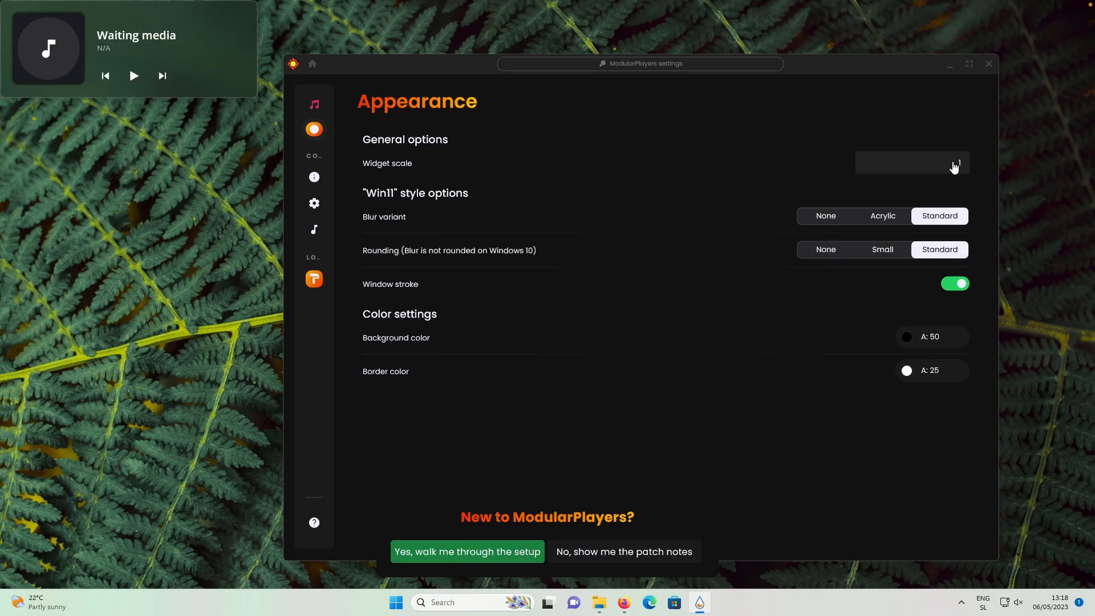
Set the music widget's scale to 0.75 and close the ModularPlayers settings.
double_click(969, 166)
text(0.75)
key(Return)
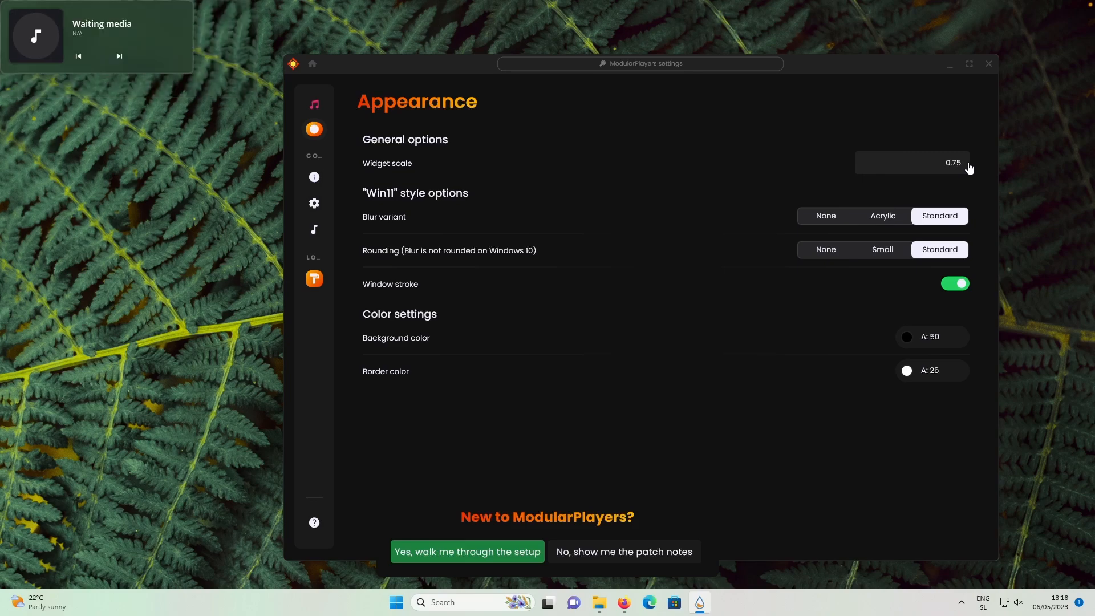
click(988, 63)
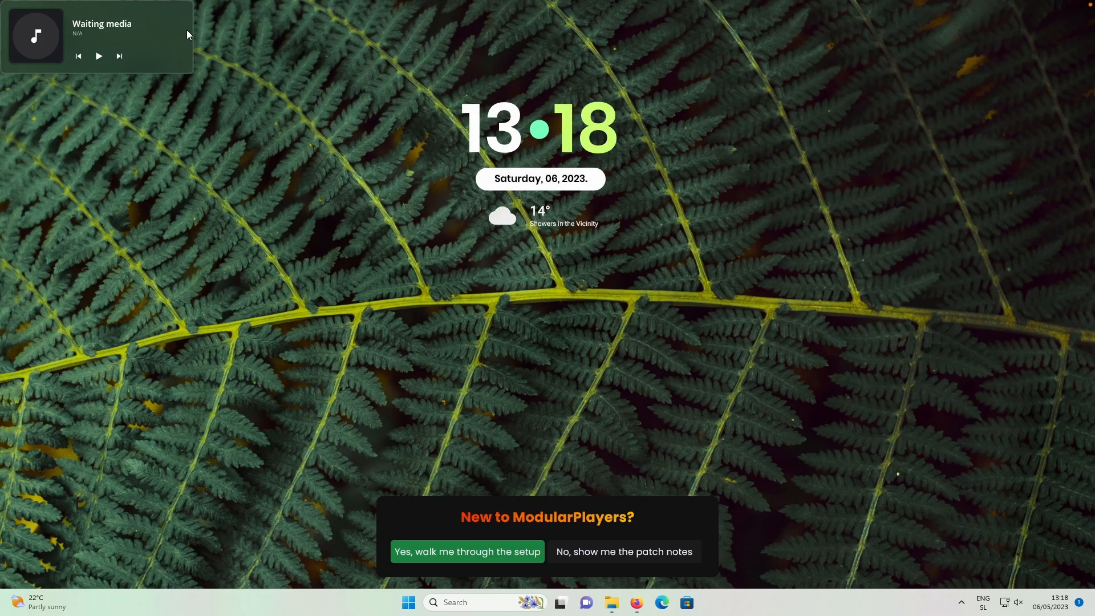
Dismiss the ModularPlayers introduction and its patch notes, and place the music widget centred a little above the taskbar.
click(624, 551)
click(714, 328)
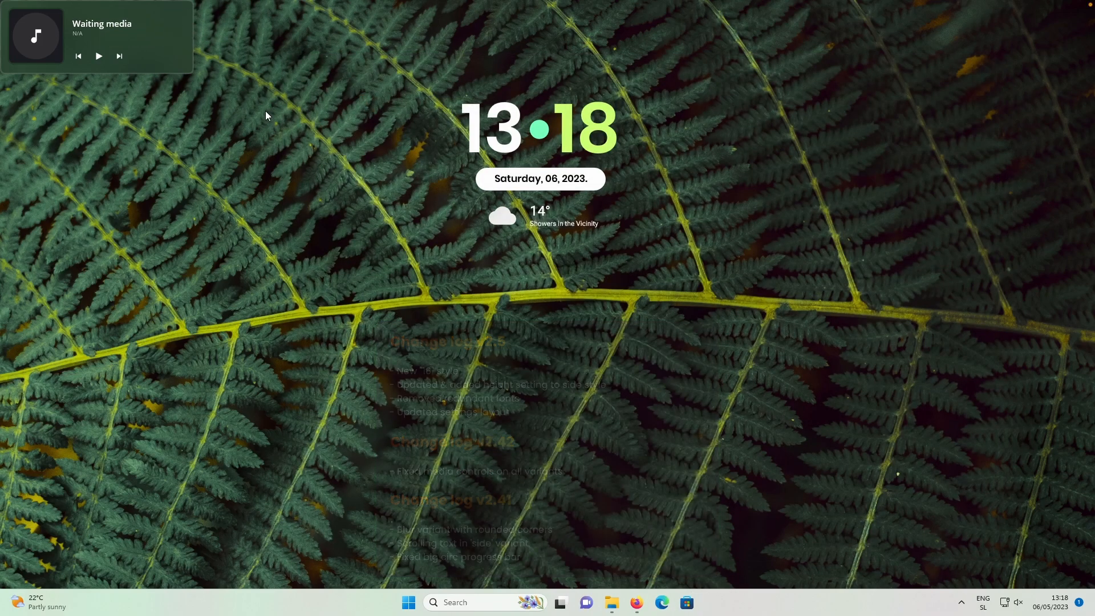
drag(180, 47, 629, 487)
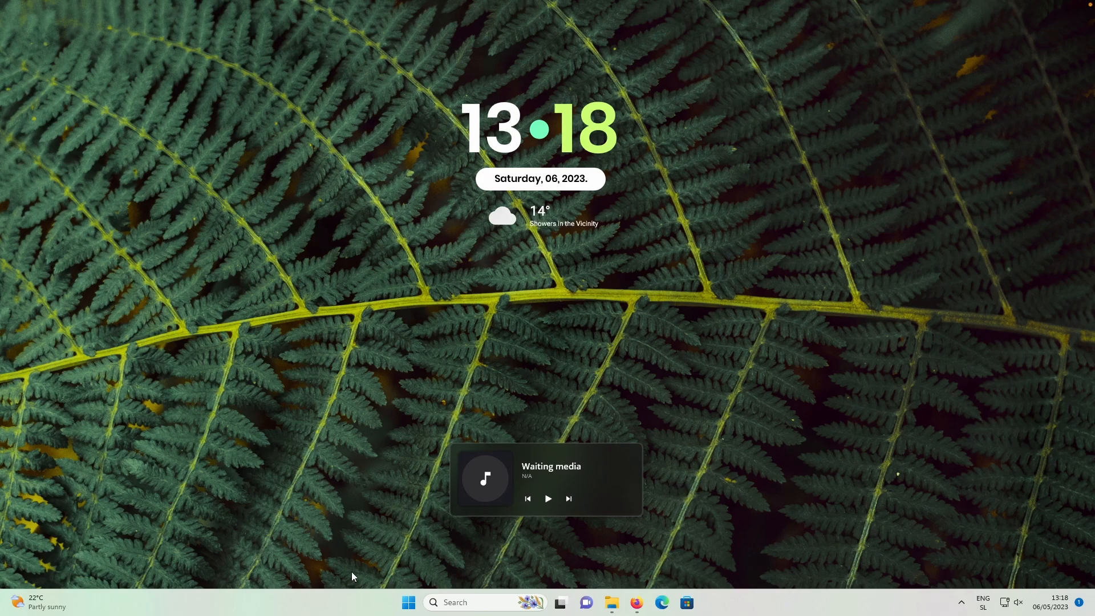
Switch to Firefox, search for "start all back" and download StartAllBack v3.6.4 from startallback.com.
click(636, 602)
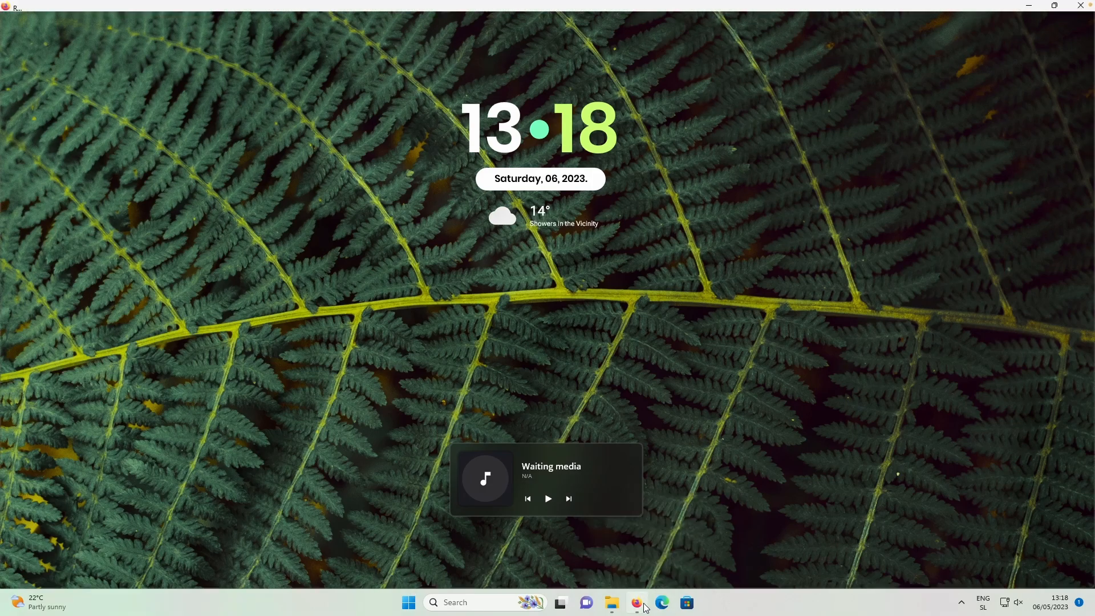
click(653, 13)
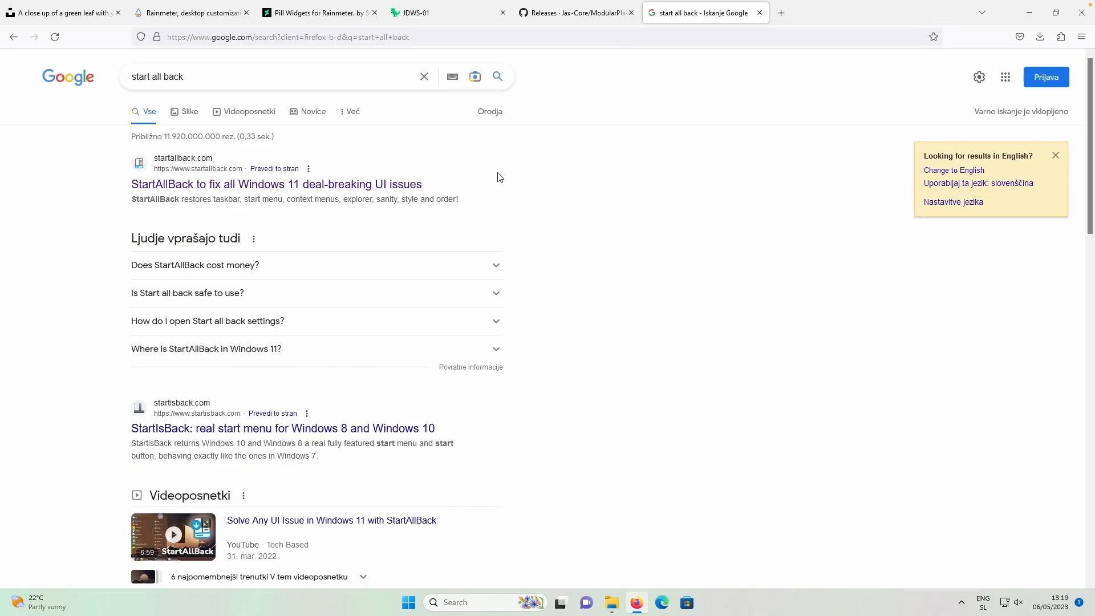
click(371, 188)
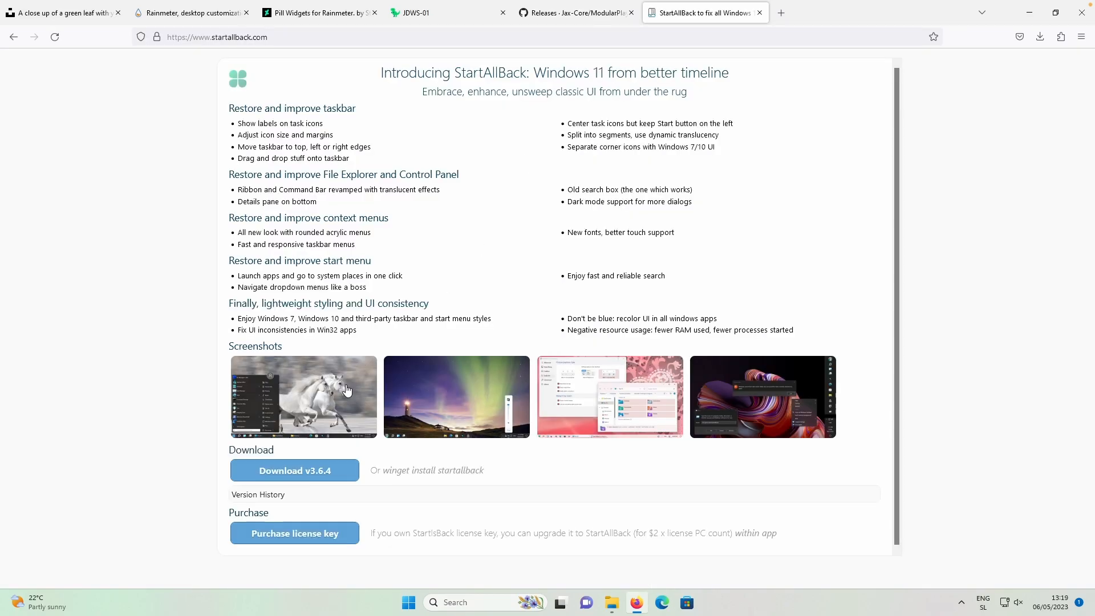
click(320, 473)
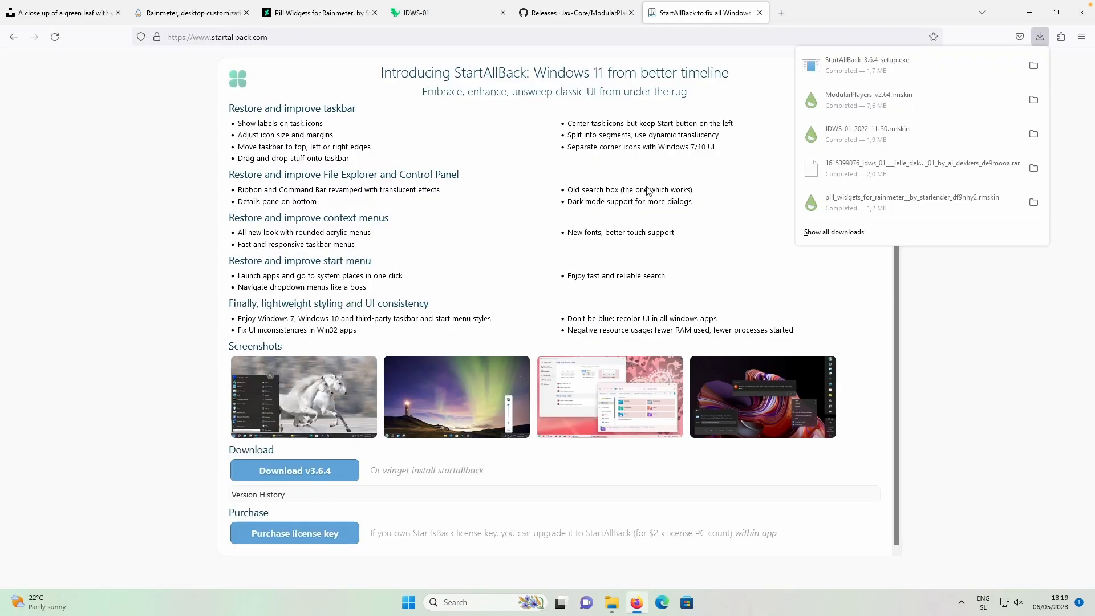
Run StartAllBack_3.6.4_setup.exe, minimise the browser, install the program for everyone, and apply the Proper 11 theme.
click(917, 72)
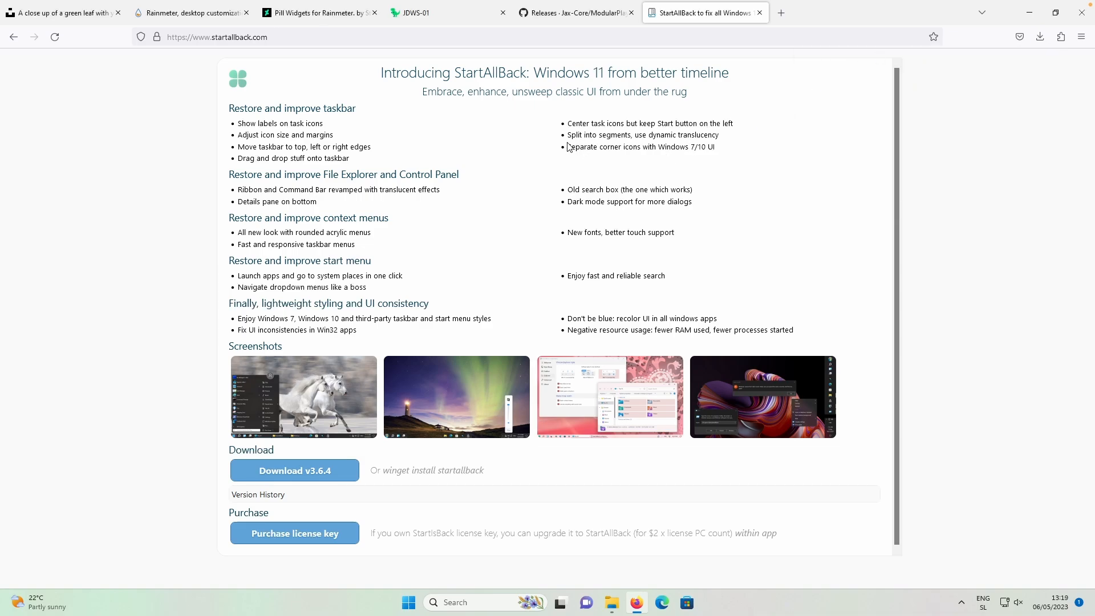
click(1030, 12)
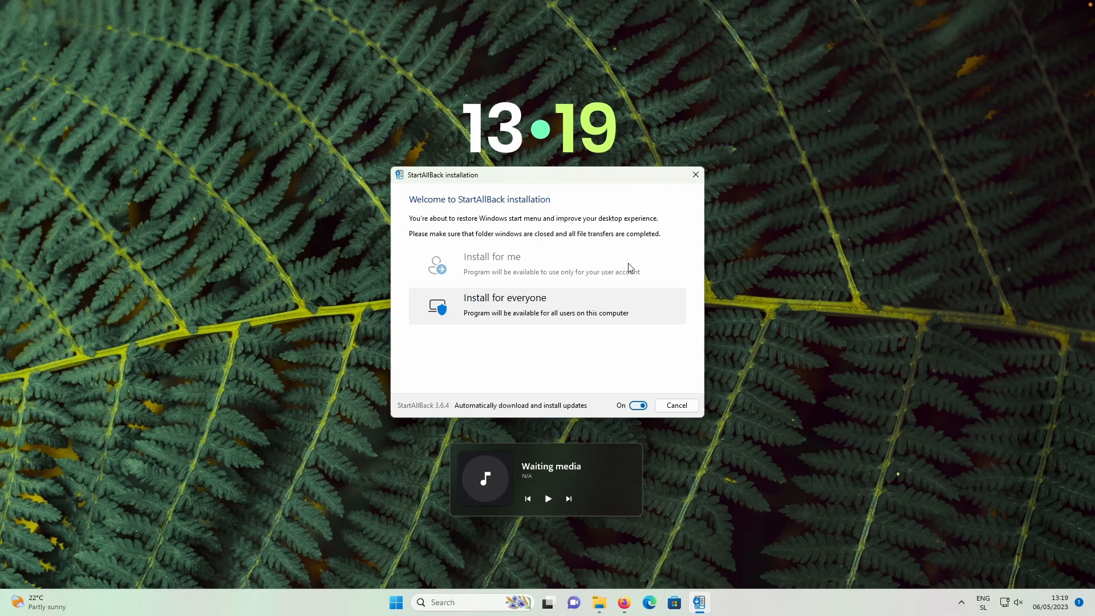
click(526, 302)
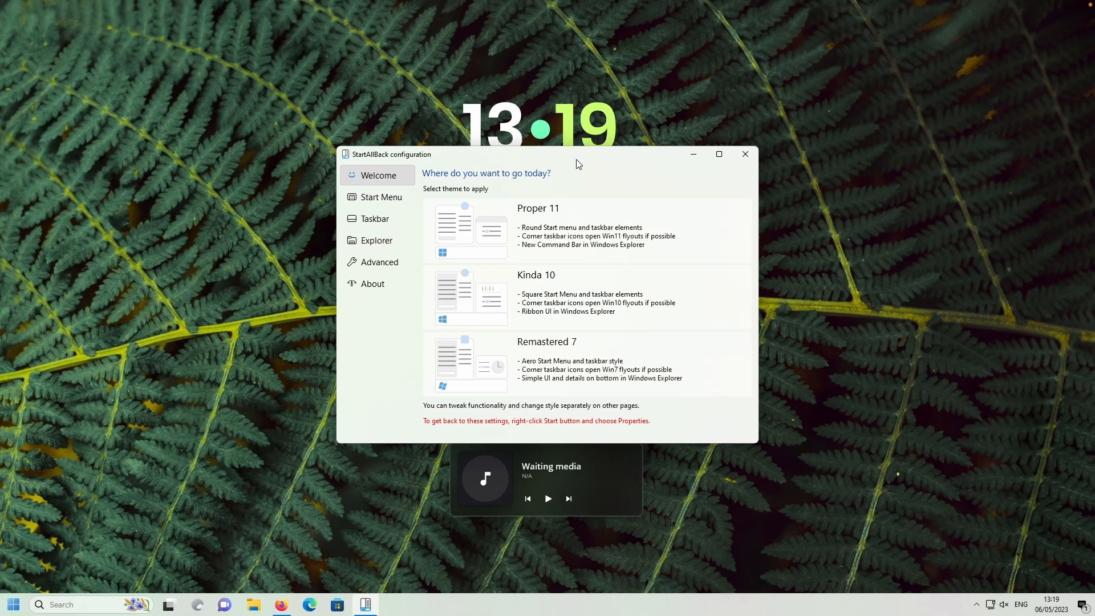
click(527, 217)
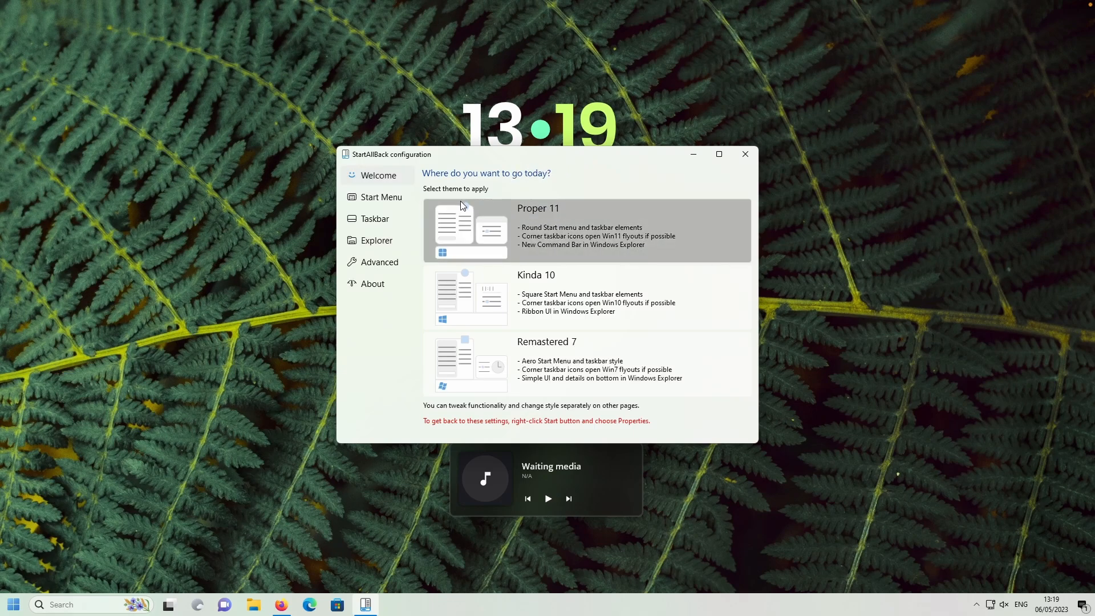
Enable centered task icons, dynamic transparency and segments set to Just central segment for the taskbar, and close the StartAllBack configuration.
click(392, 218)
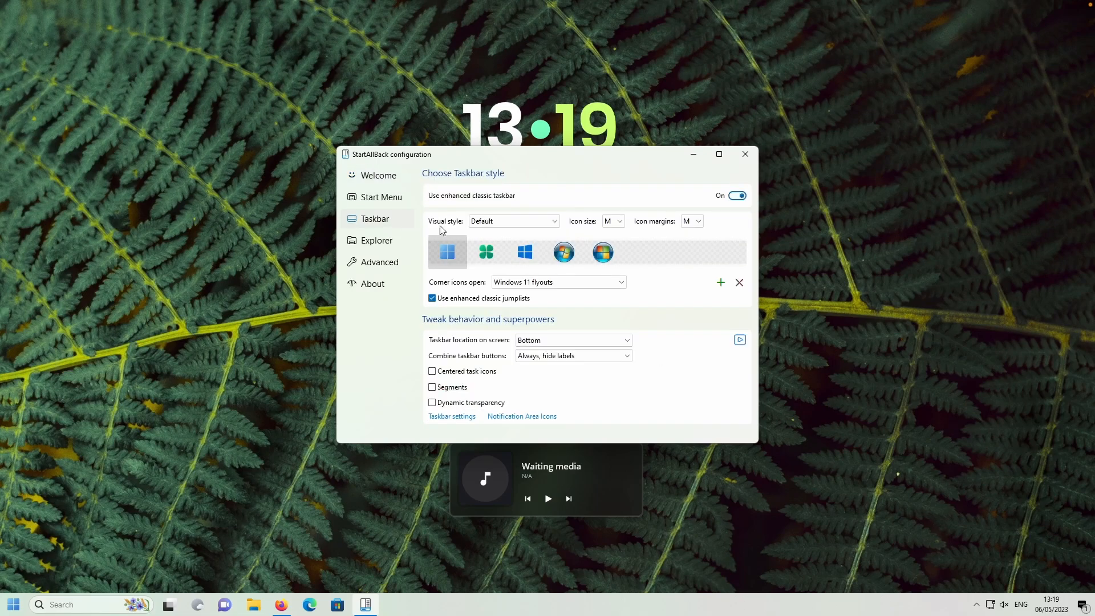
click(473, 377)
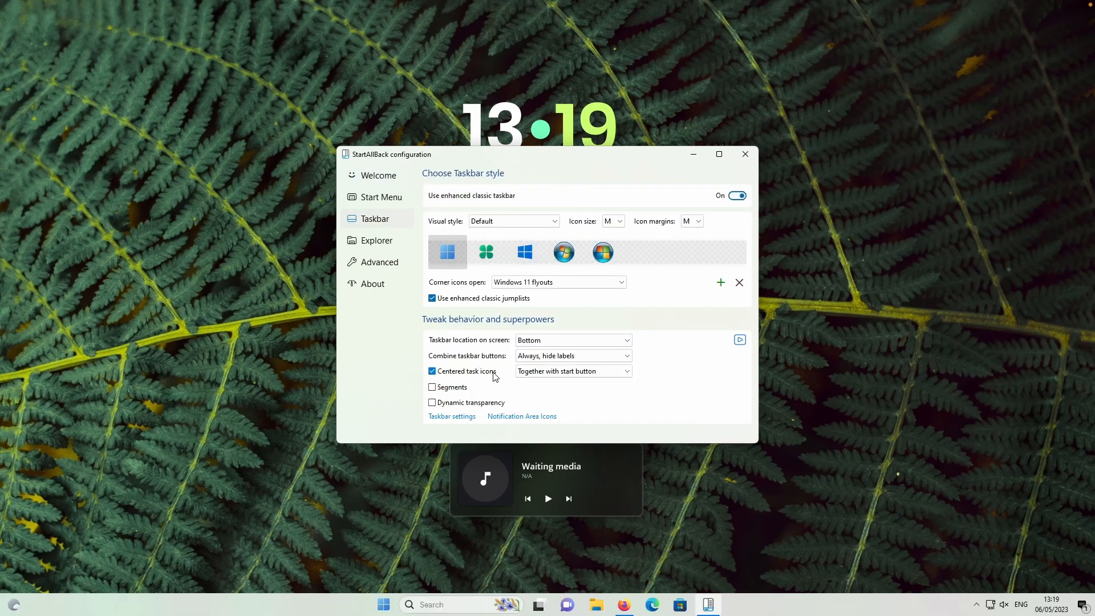
click(461, 390)
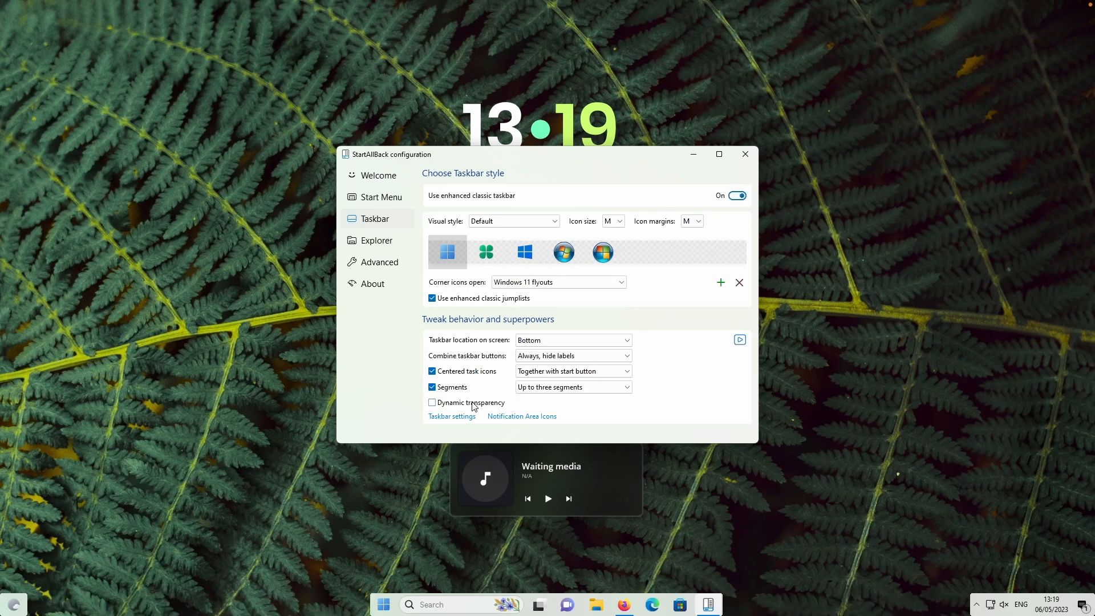
click(473, 405)
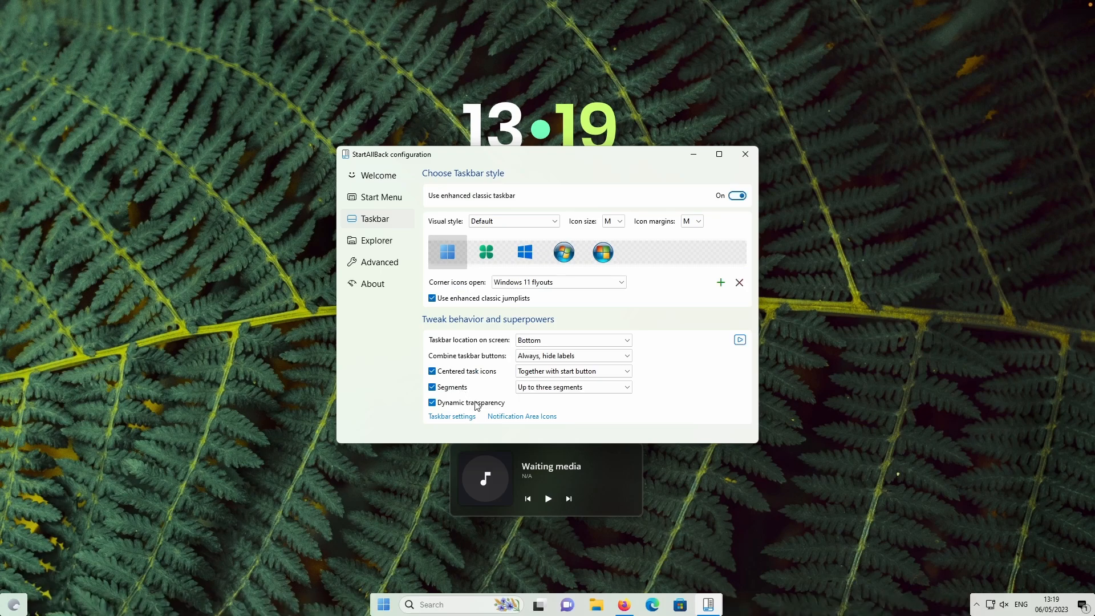
click(563, 391)
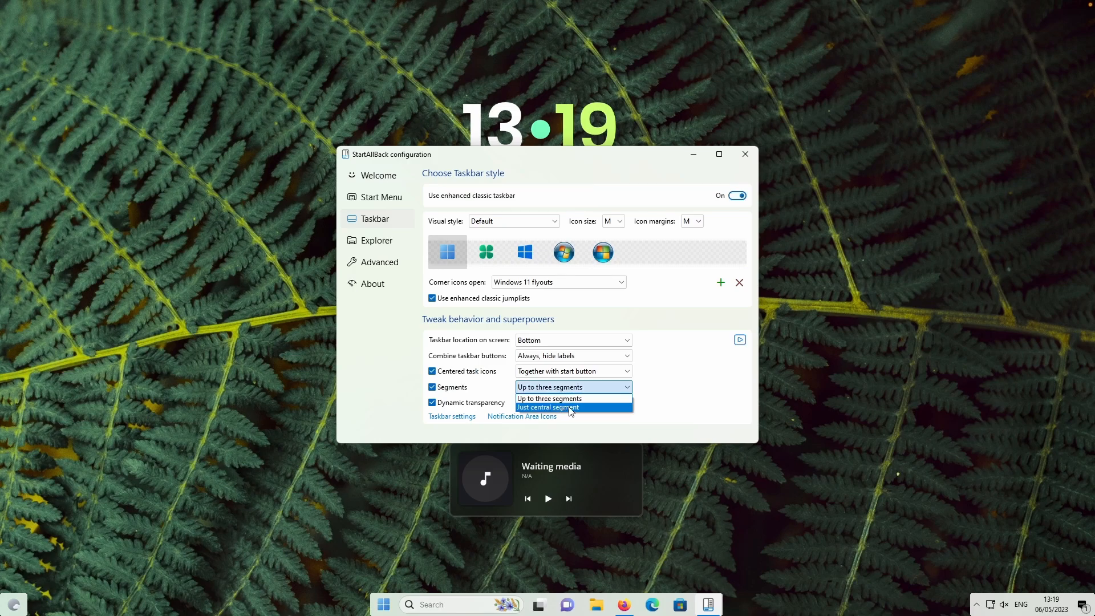
click(564, 407)
click(745, 154)
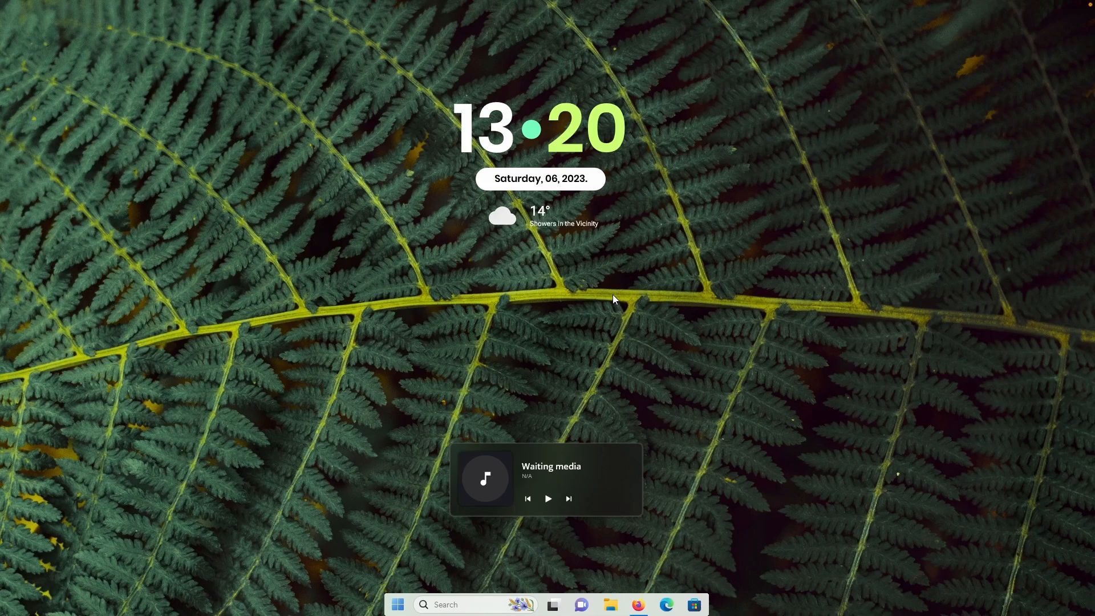
Uninstall StartAllBack through Control Panel, deleting its settings and license data as well.
click(399, 605)
mouse_move(432, 539)
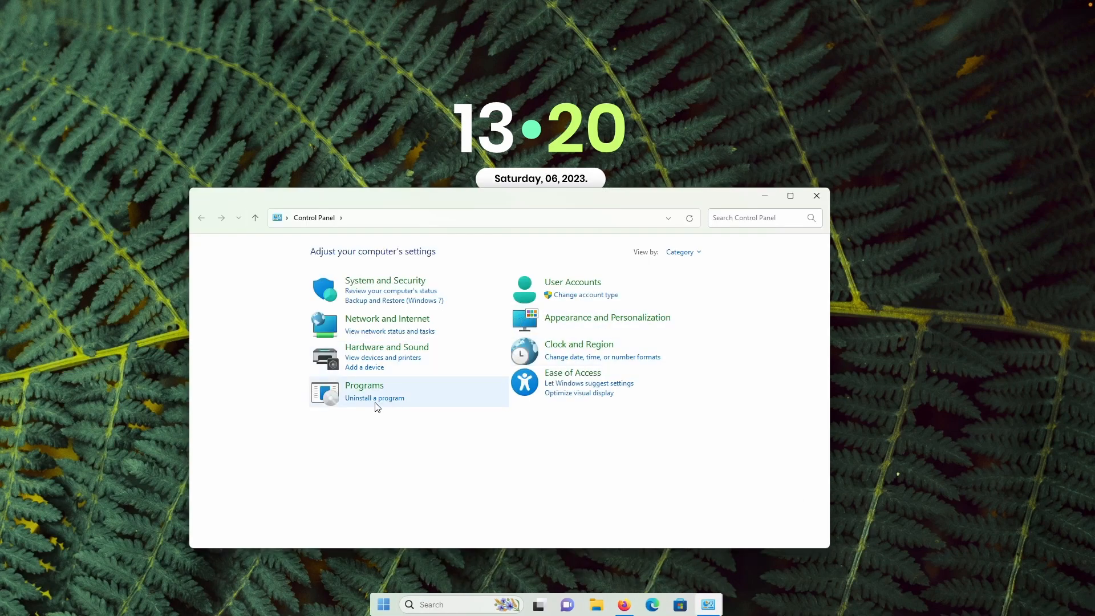
click(374, 403)
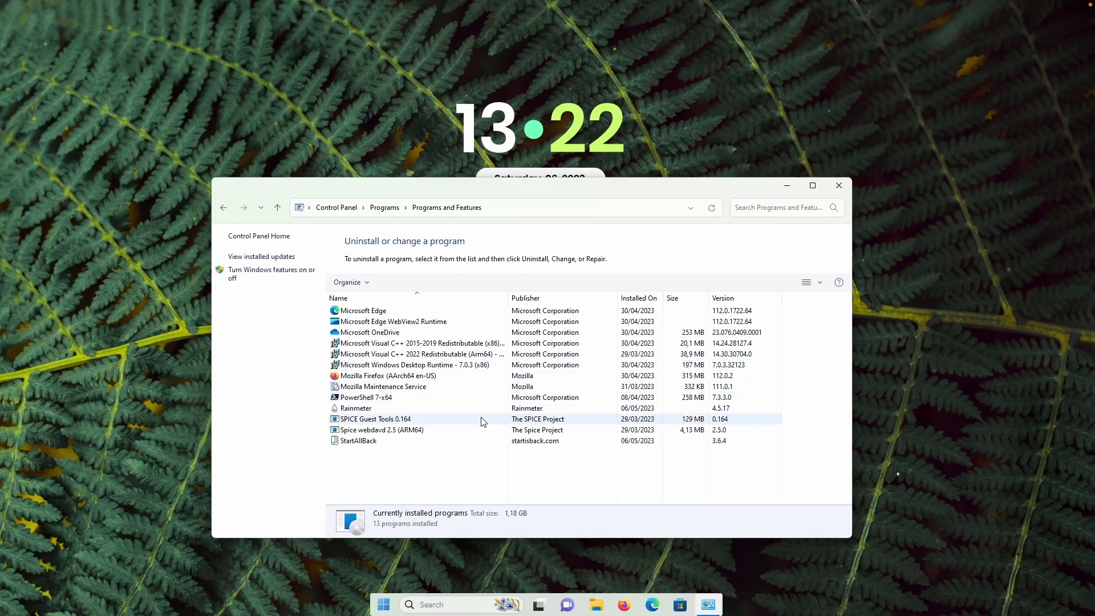
click(393, 444)
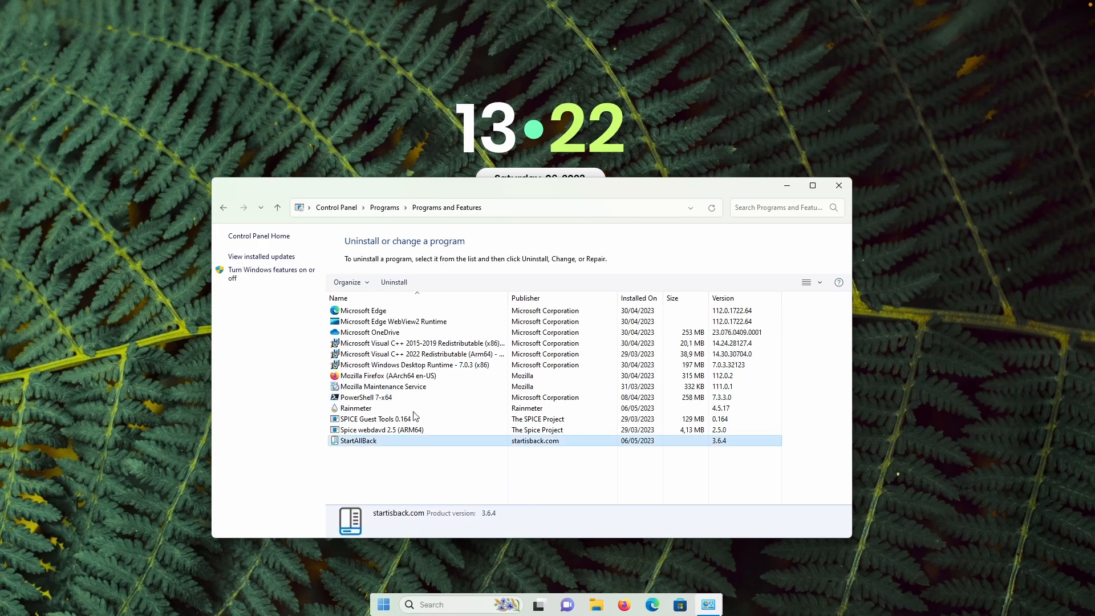
click(404, 281)
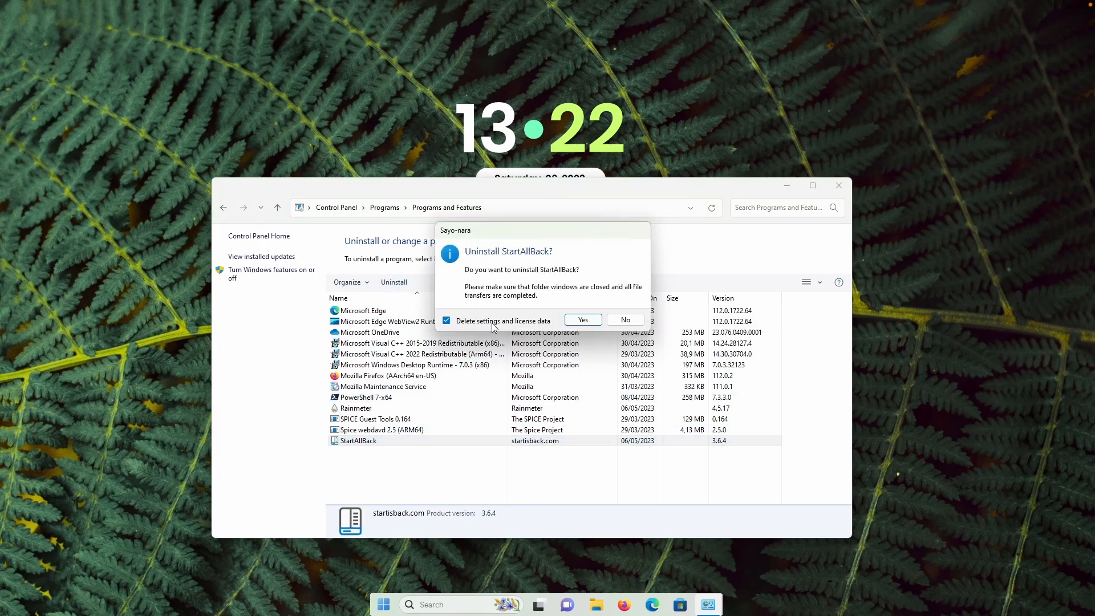
click(581, 320)
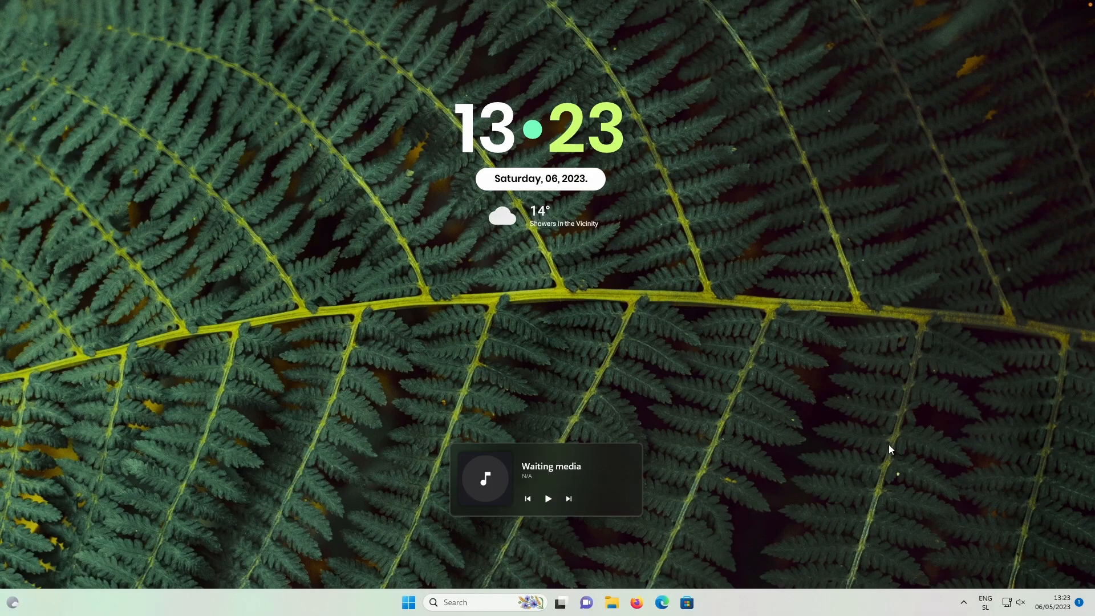
Exit Rainmeter from its hidden notification-area icon so that all desktop widgets are unloaded.
click(964, 603)
right_click(968, 570)
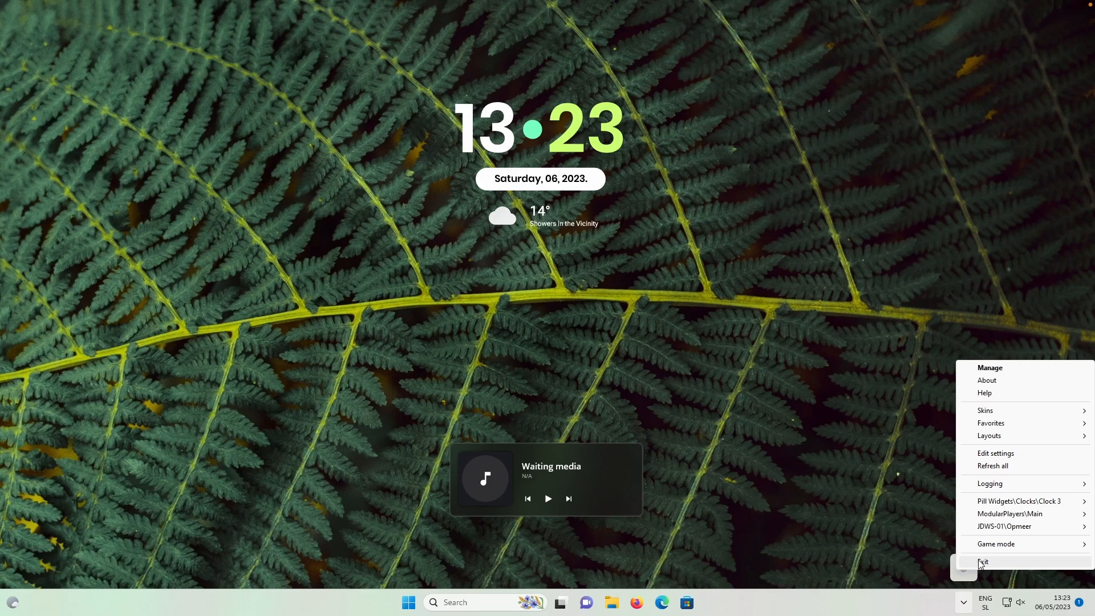
click(984, 563)
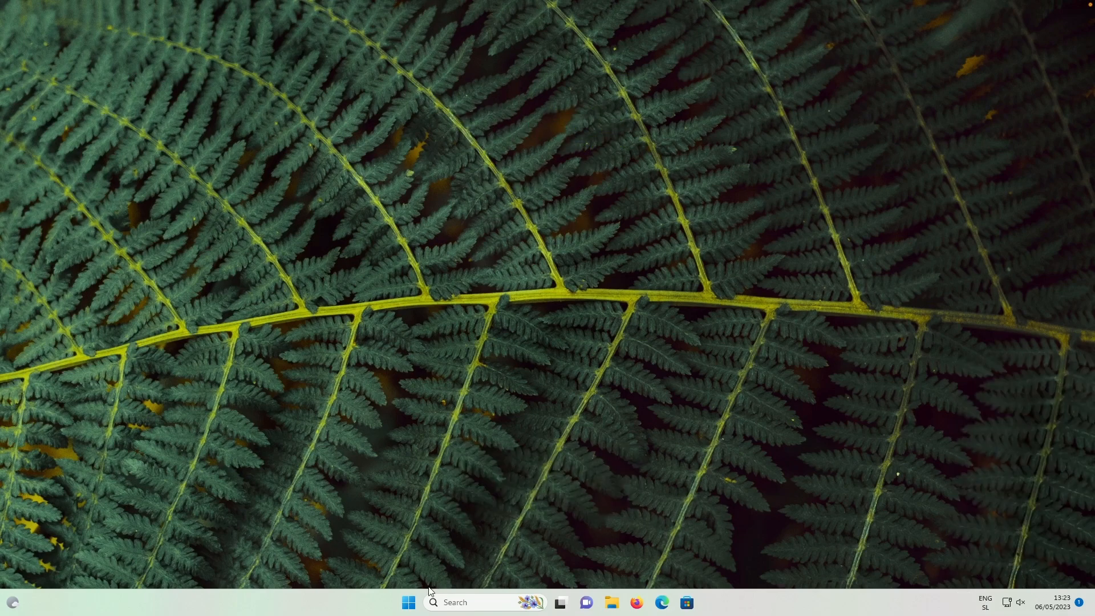
Uninstall Rainmeter through Control Panel, completely removing all personal settings and files, and close the uninstaller.
click(408, 602)
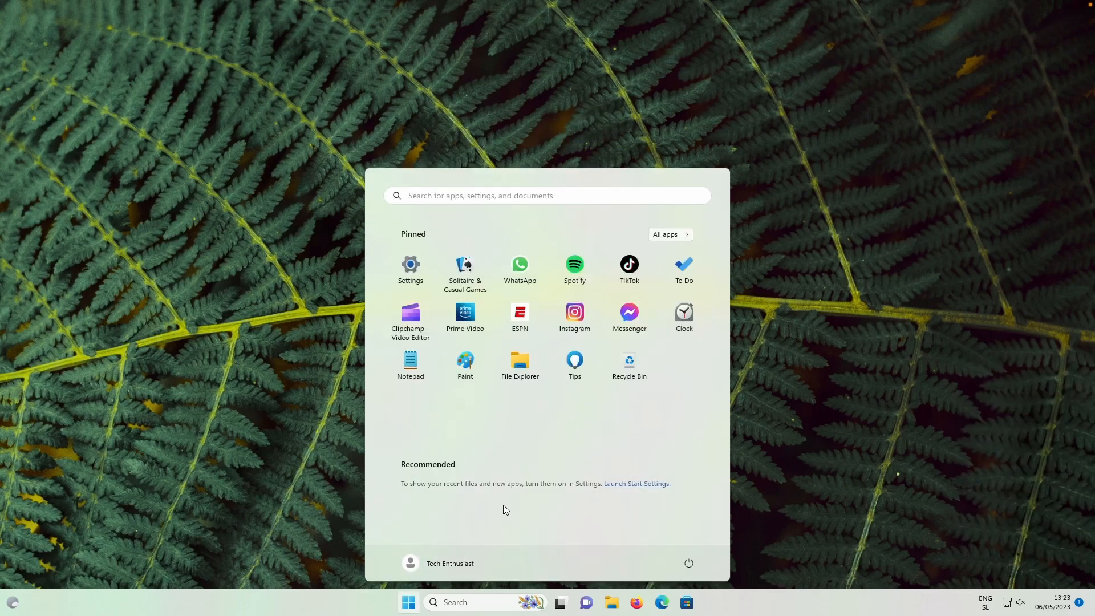
text(control)
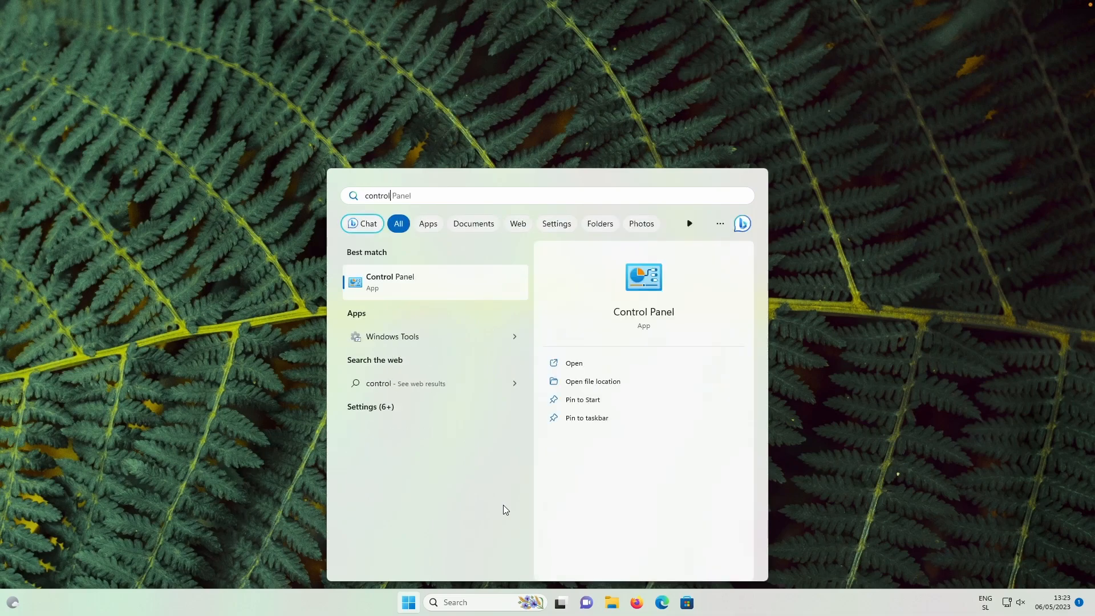
key(Return)
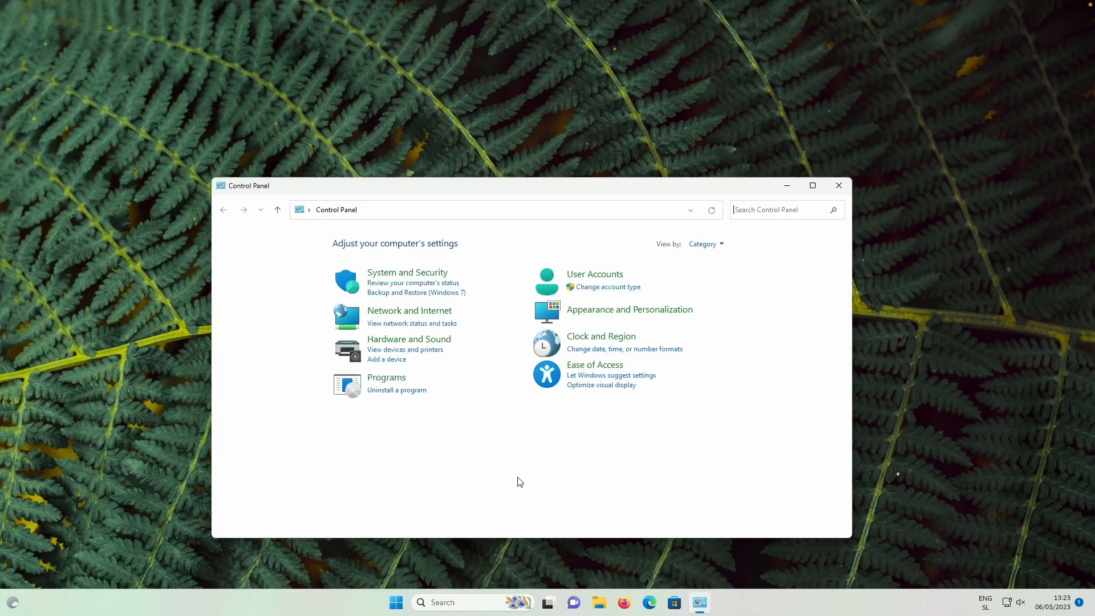
click(406, 395)
click(404, 413)
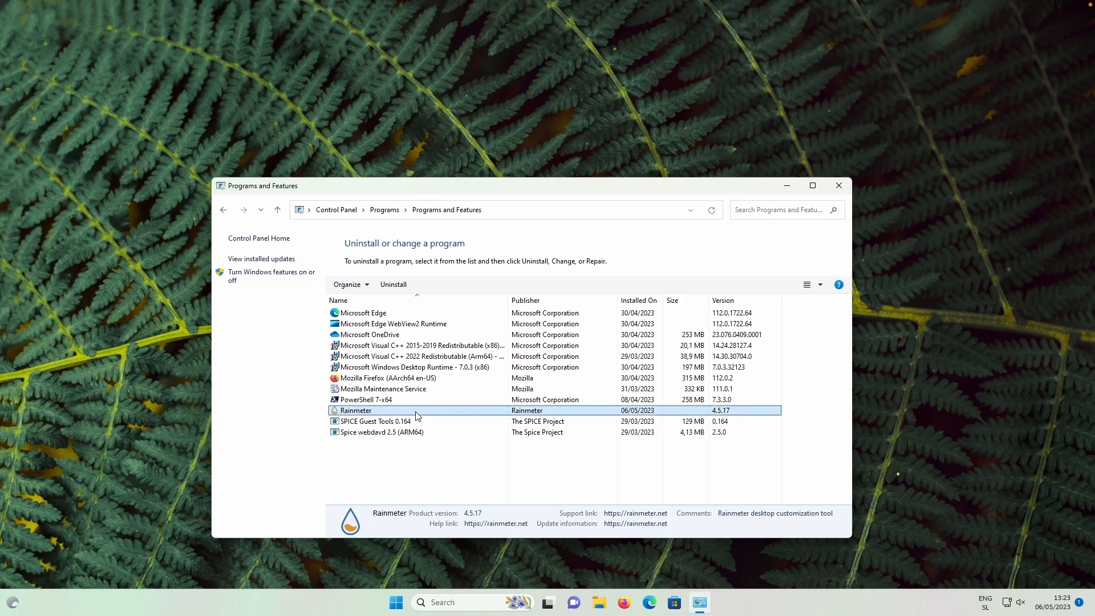
click(394, 284)
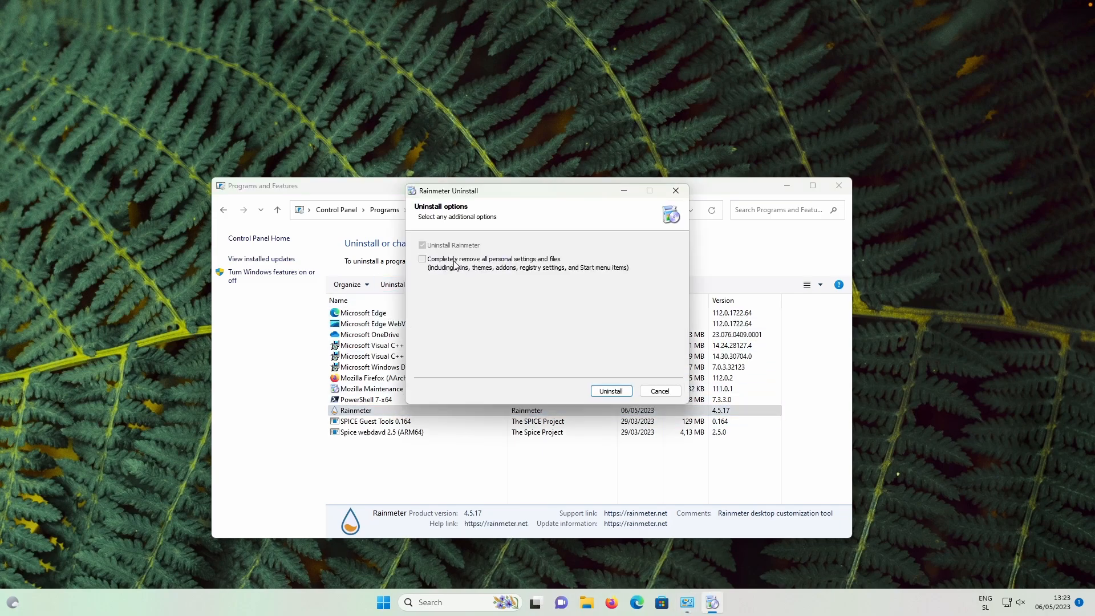
click(455, 263)
click(610, 392)
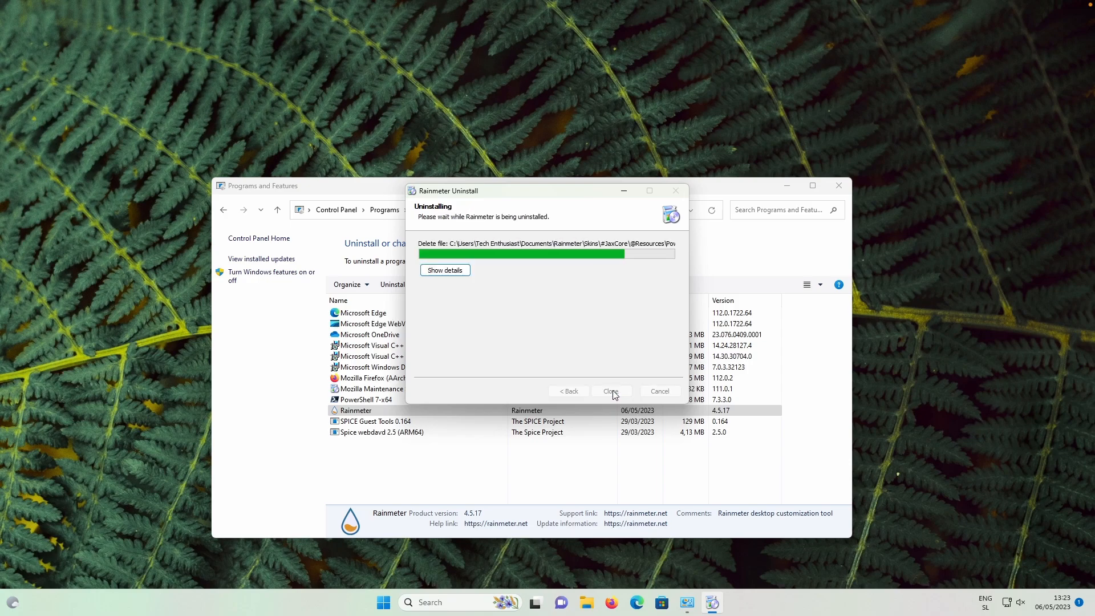
click(611, 392)
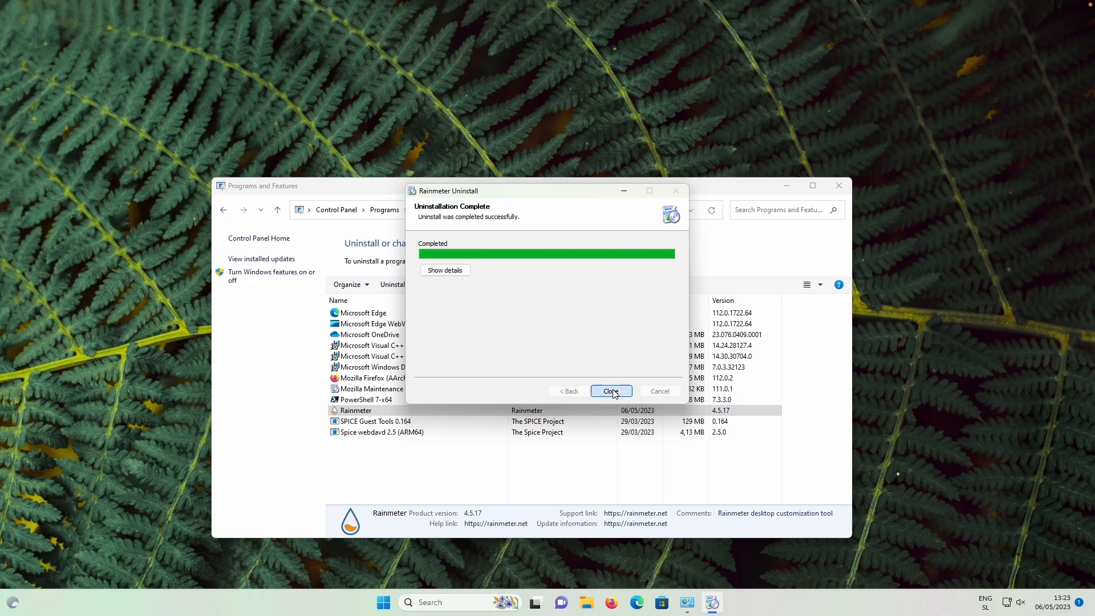